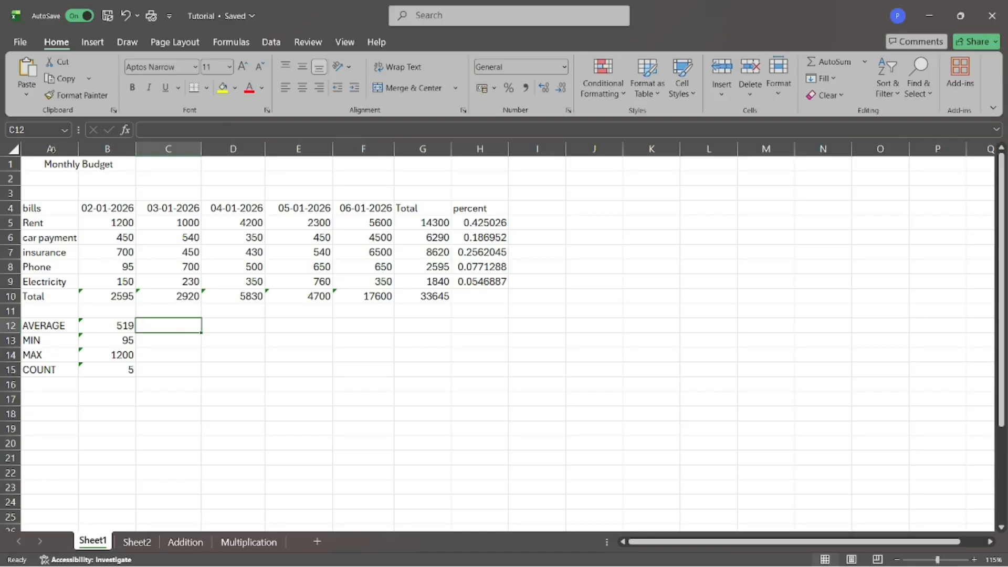
Move the block A4:H15 so it starts at F6, and return it to its original place at A4
click(52, 205)
drag(52, 205, 487, 342)
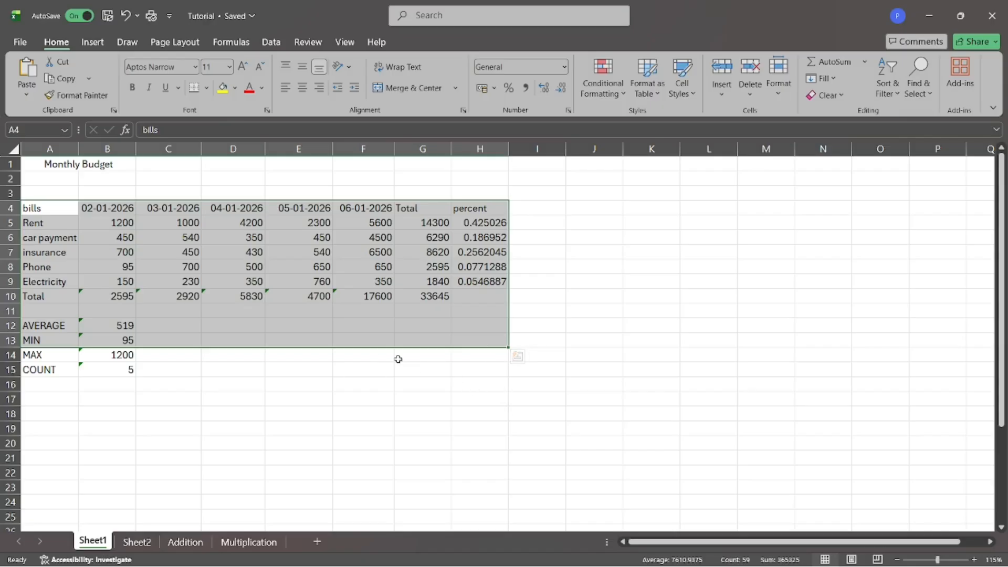
drag(34, 208, 495, 366)
drag(287, 382, 573, 406)
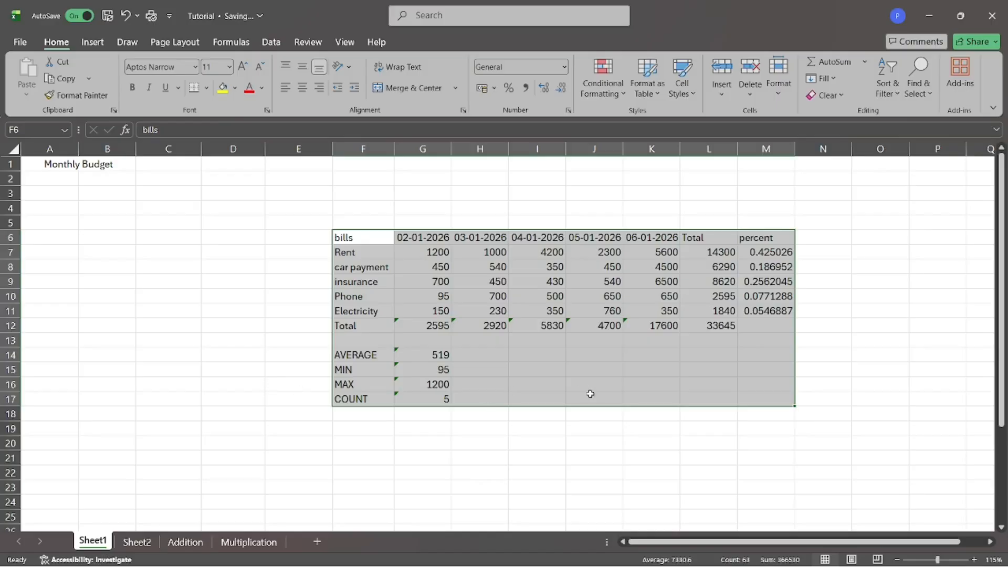
drag(639, 408, 304, 374)
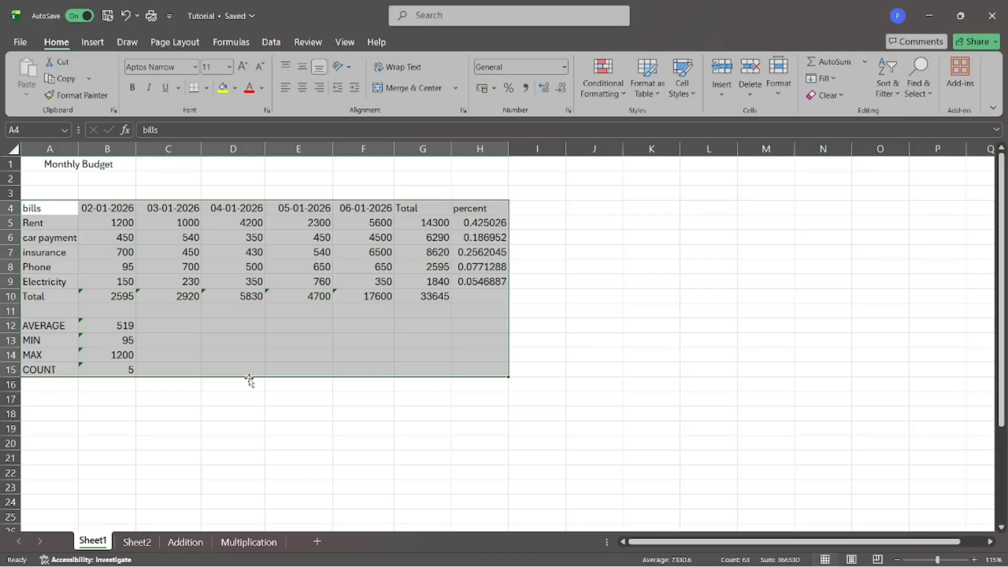
click(176, 310)
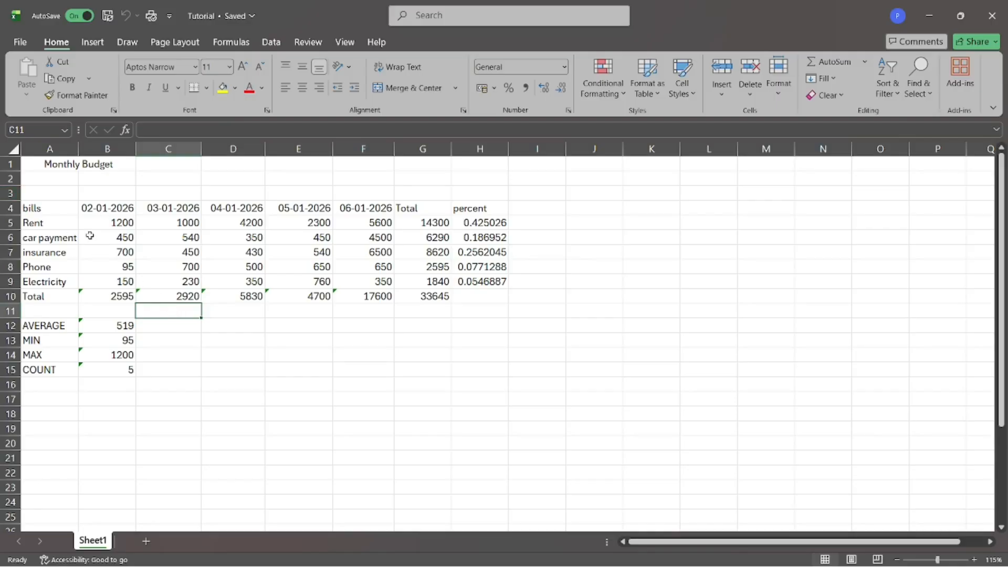
Copy the budget table A4:H11 and paste it into a new worksheet starting at cell I11
drag(45, 210, 482, 311)
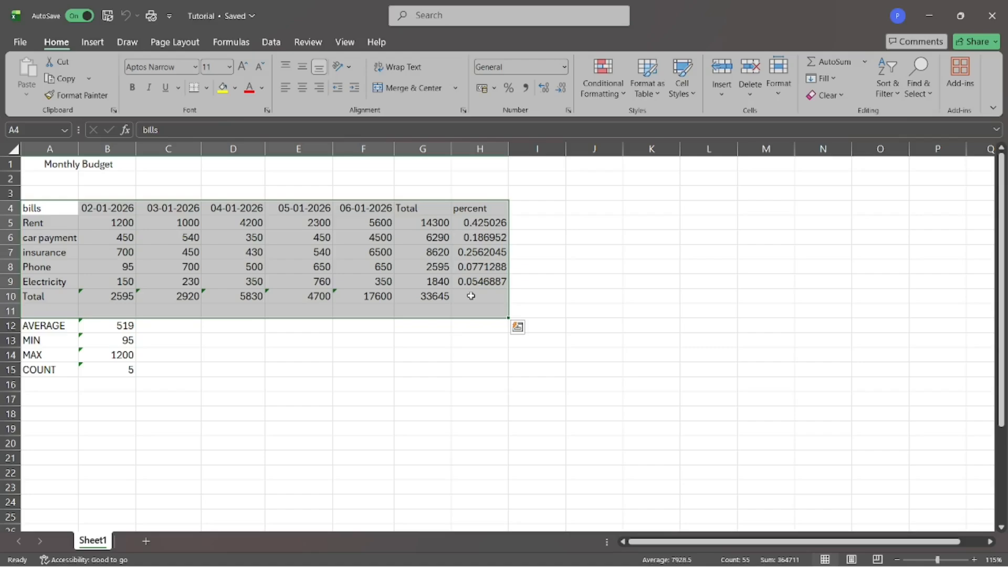
key(ctrl+c)
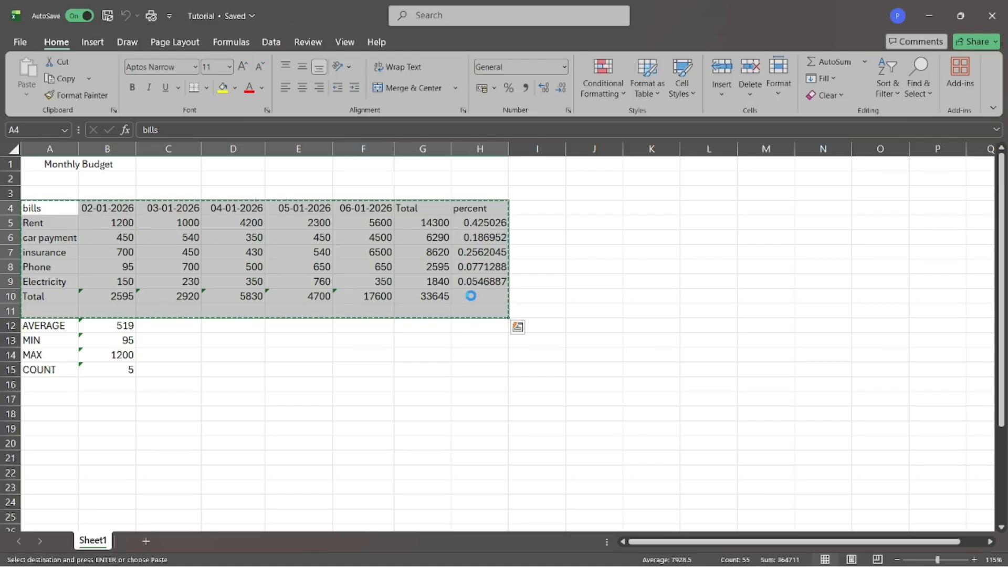
key(ctrl+v)
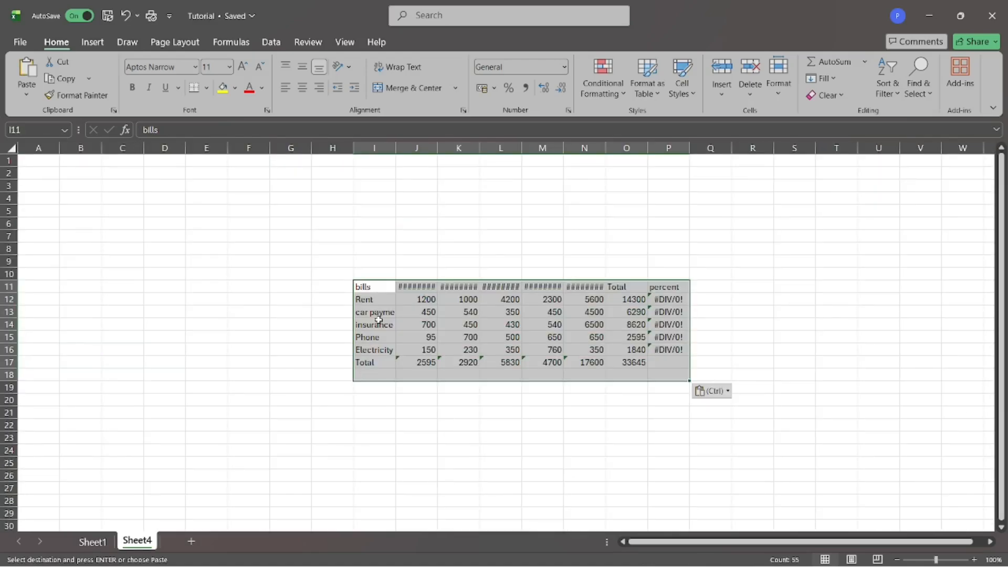
Widen columns J to N of the pasted table so the date headings fit
double_click(417, 286)
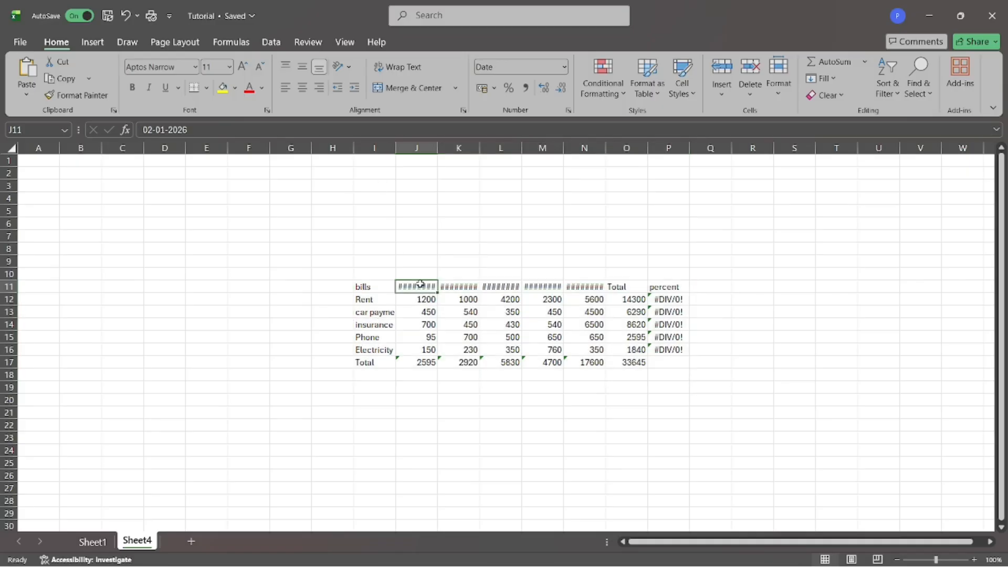
double_click(461, 286)
click(513, 288)
double_click(513, 288)
double_click(560, 288)
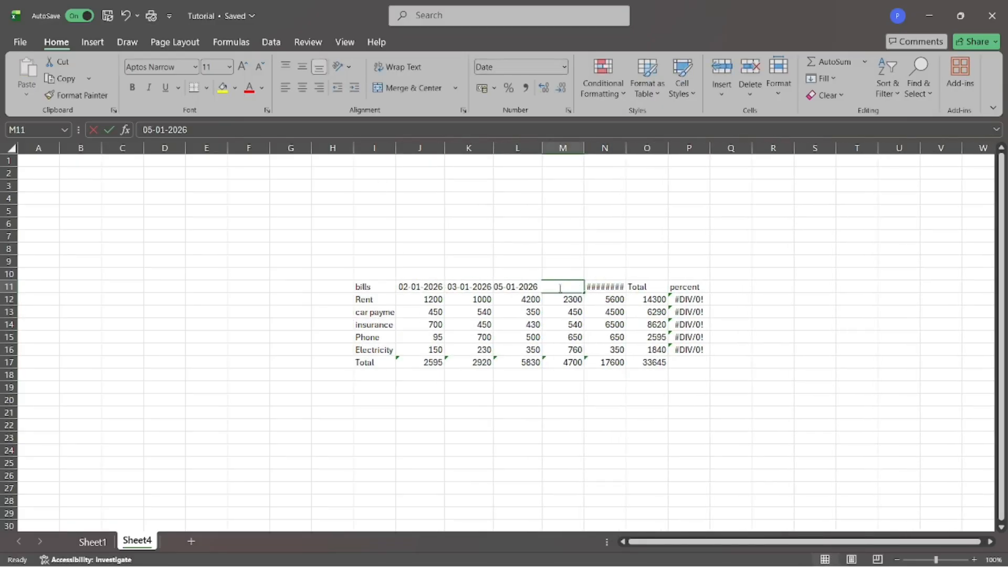
double_click(613, 288)
click(610, 254)
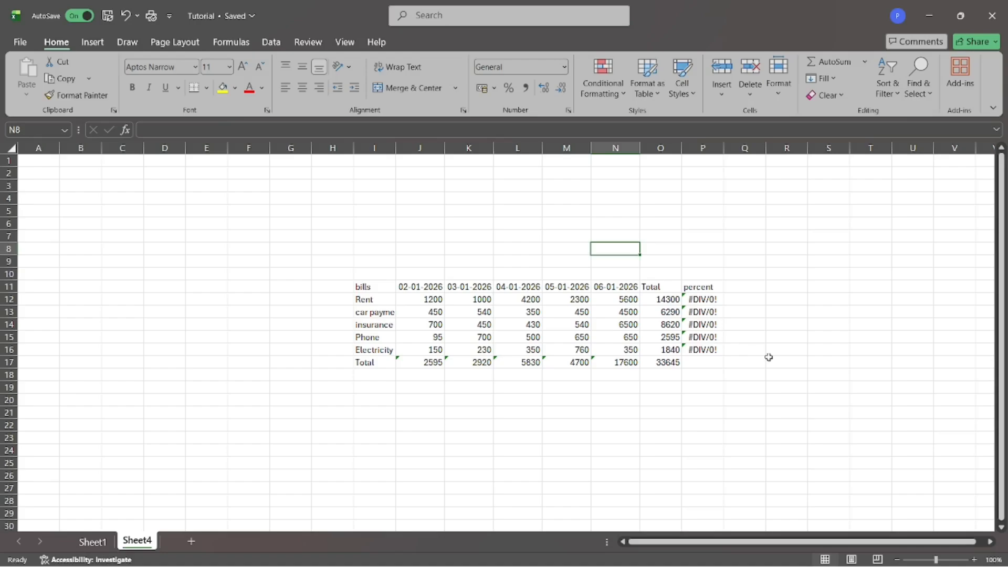
Correct the Rent percent formula in P12 to =O12/$O$17 so it divides by the pasted table's grand total
double_click(701, 300)
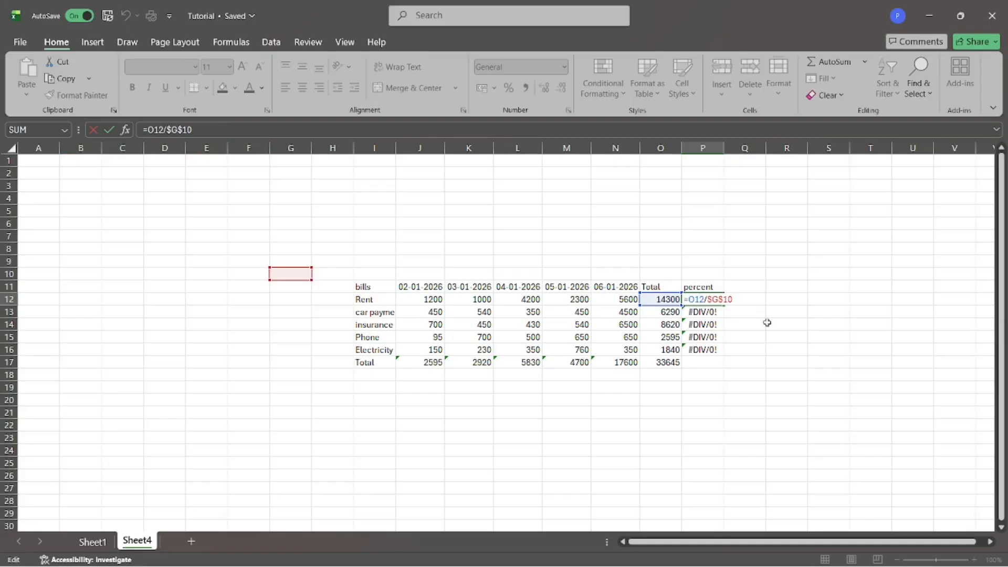
click(185, 130)
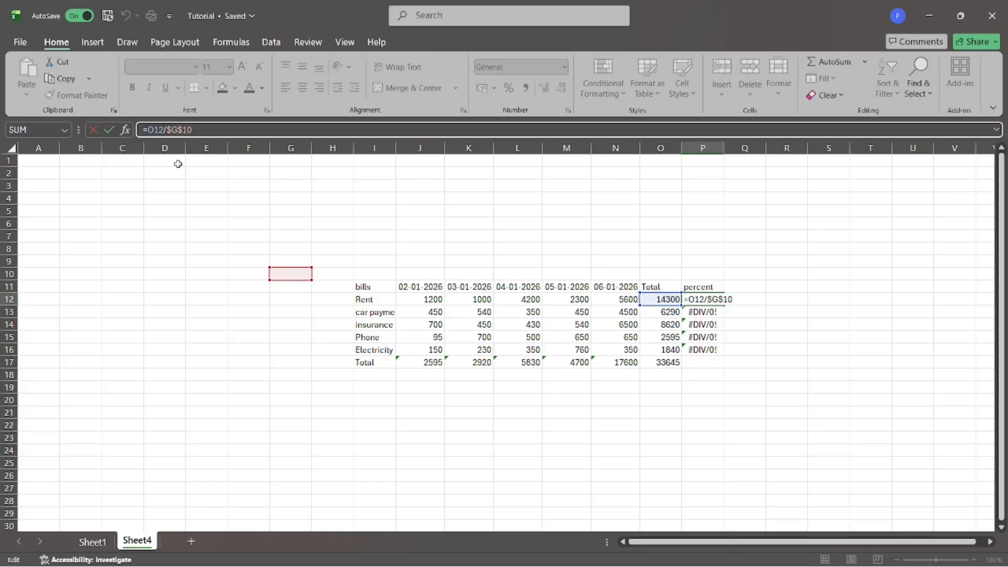
click(673, 364)
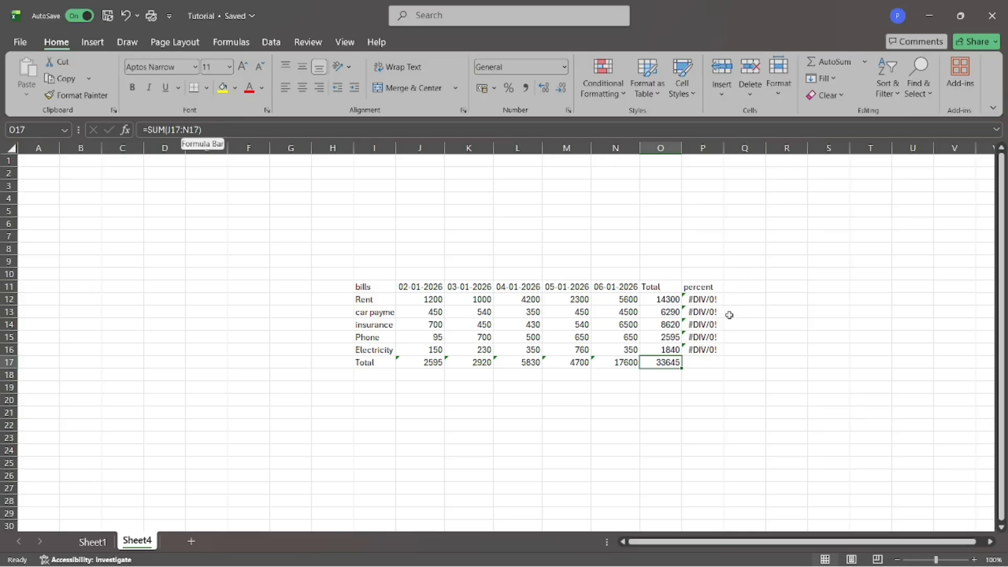
double_click(699, 301)
click(720, 302)
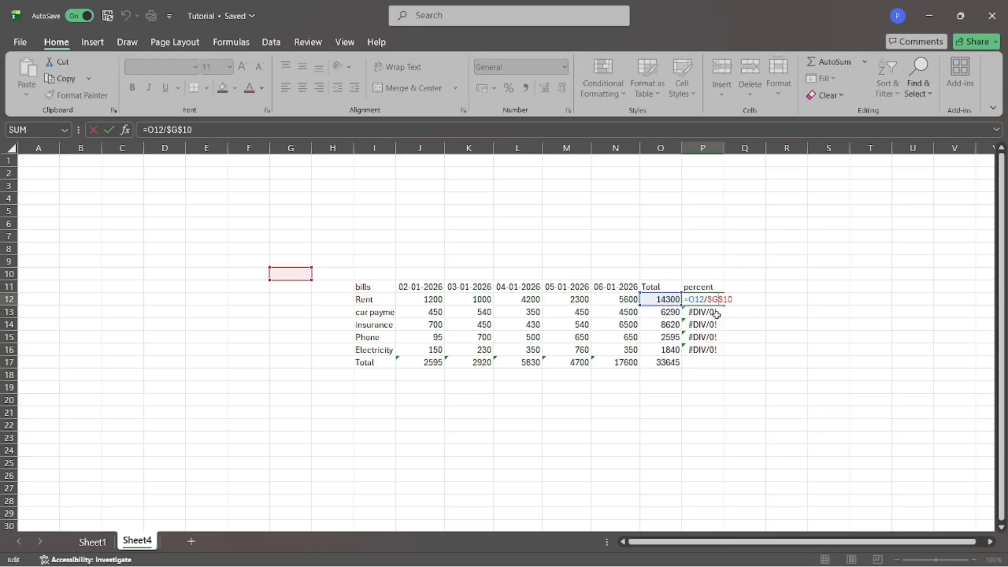
key(BackSpace)
text(o)
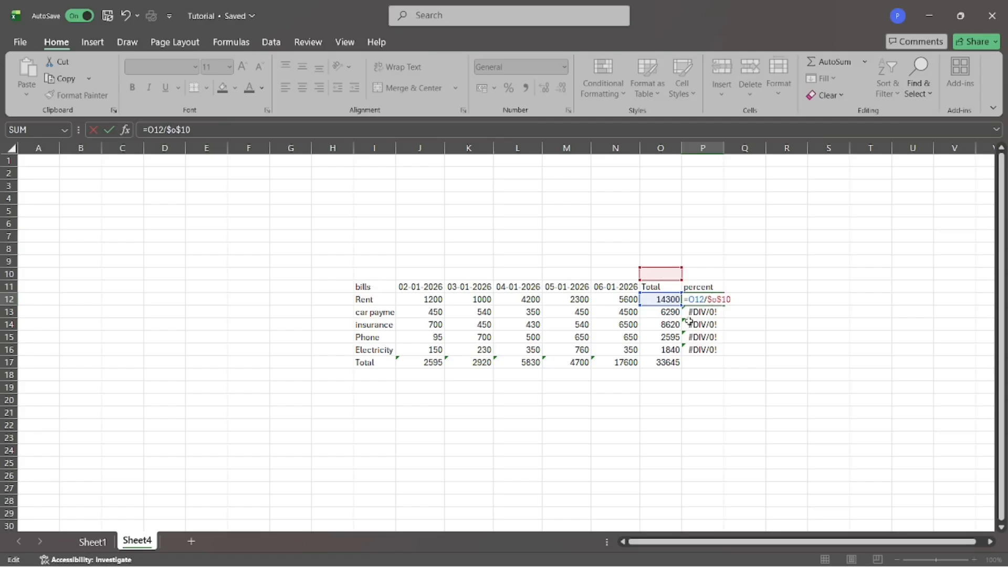
key(BackSpace)
text(O)
key(BackSpace)
text(7)
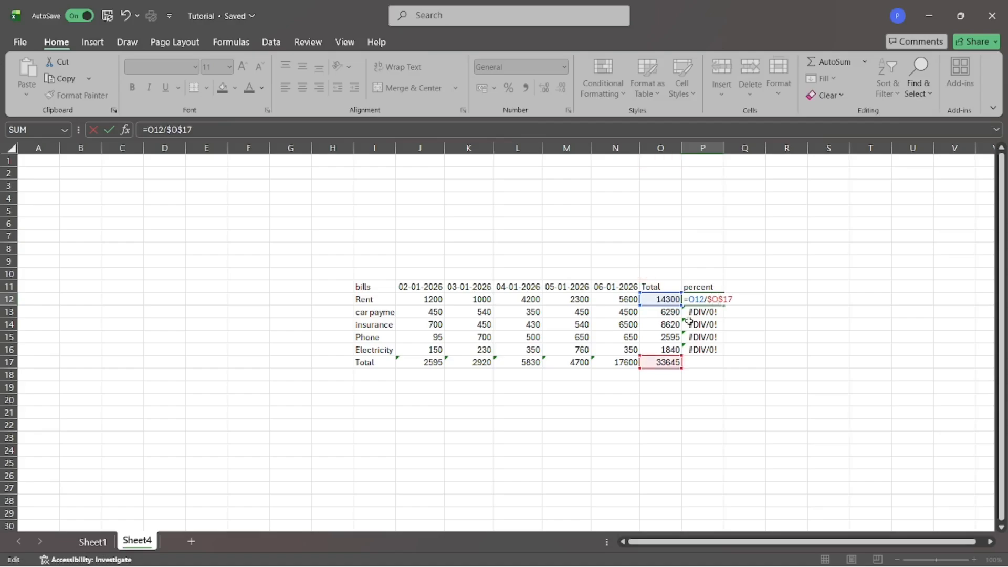
key(Return)
Fill the corrected percent formula from P12 down to the other bills in P13:P16
click(714, 292)
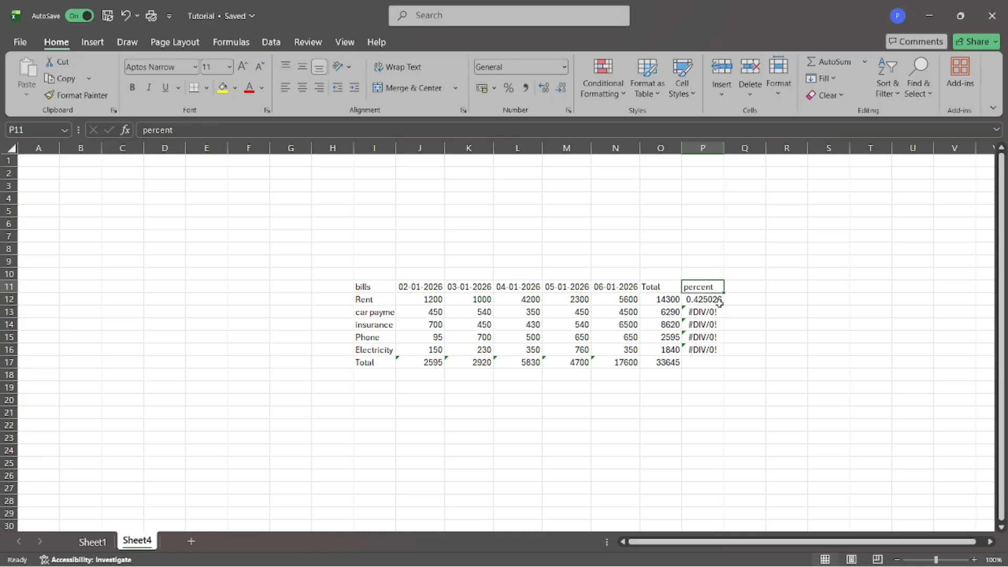
click(713, 301)
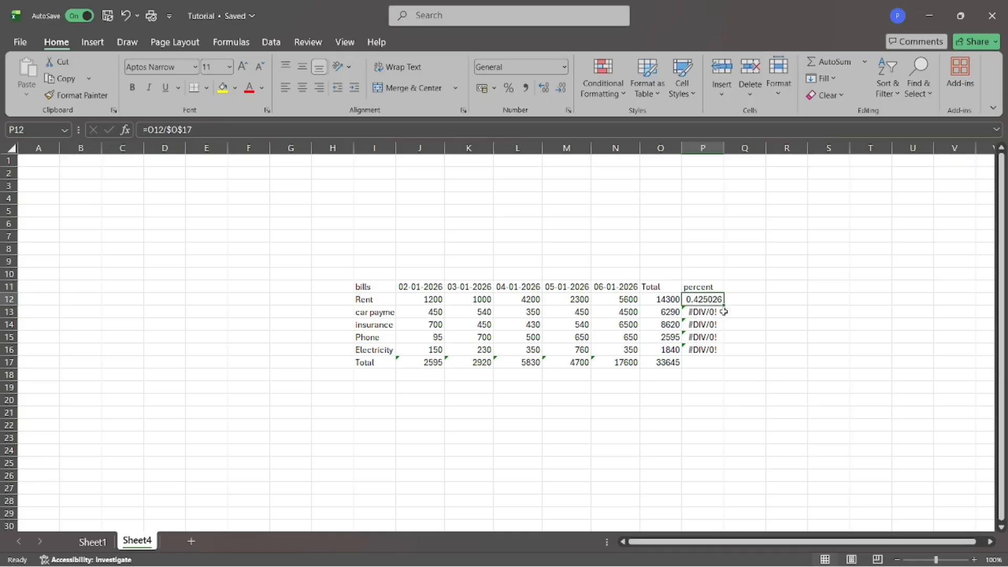
double_click(724, 305)
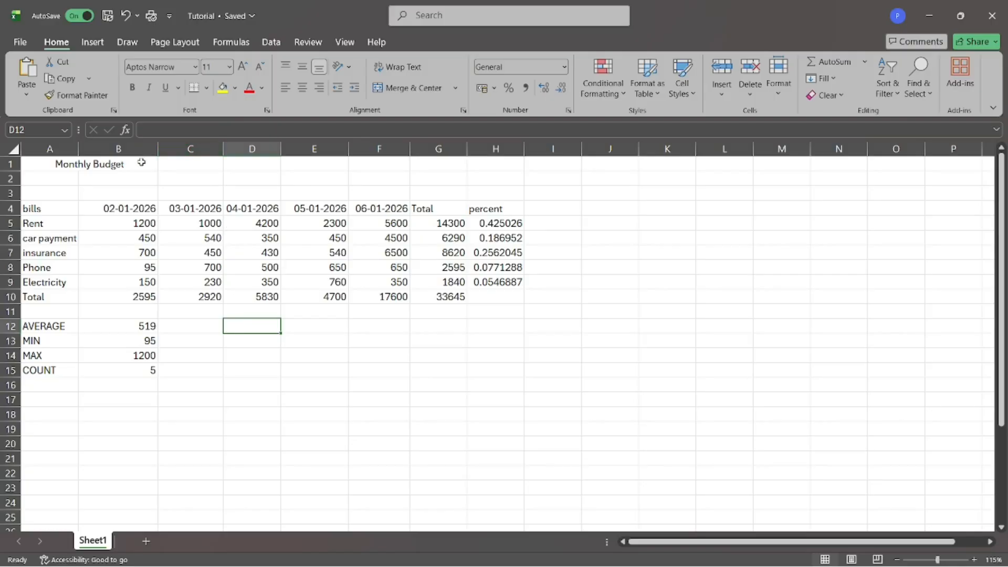
On Sheet1, widen column B slightly and reduce the height of row 3 a little
drag(159, 150, 161, 150)
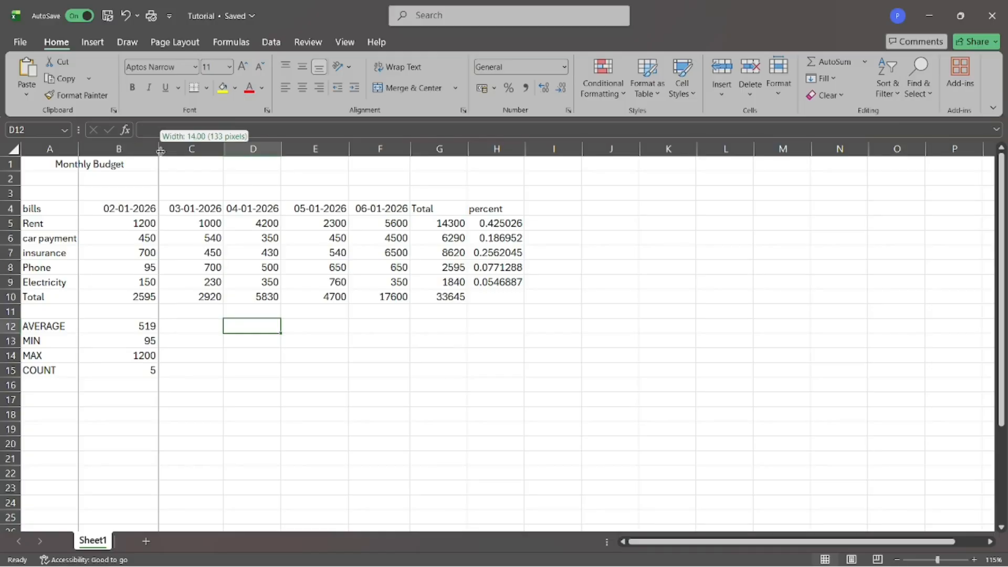
mouse_move(161, 151)
mouse_down()
mouse_move(219, 151)
mouse_move(162, 151)
mouse_up()
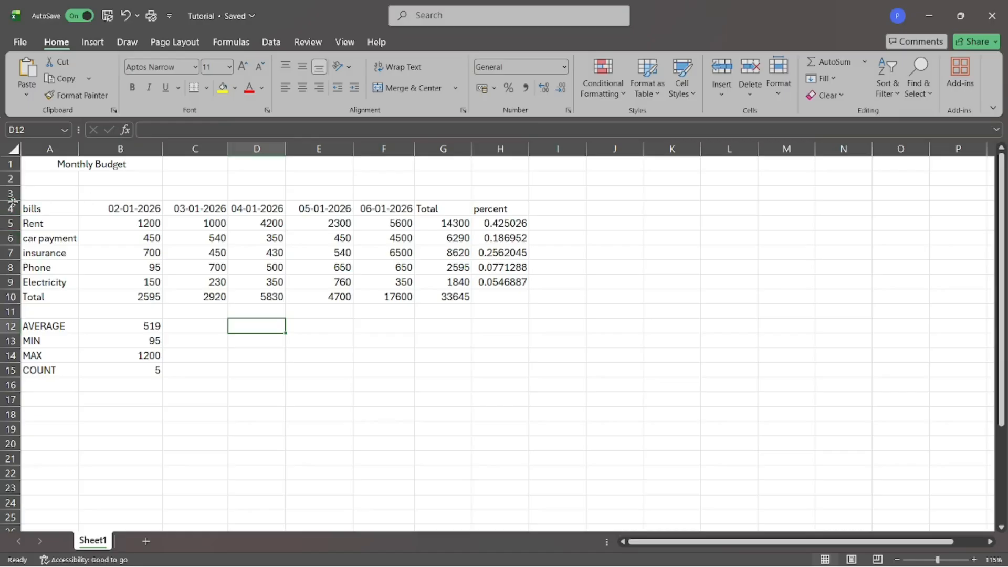
drag(11, 201, 13, 199)
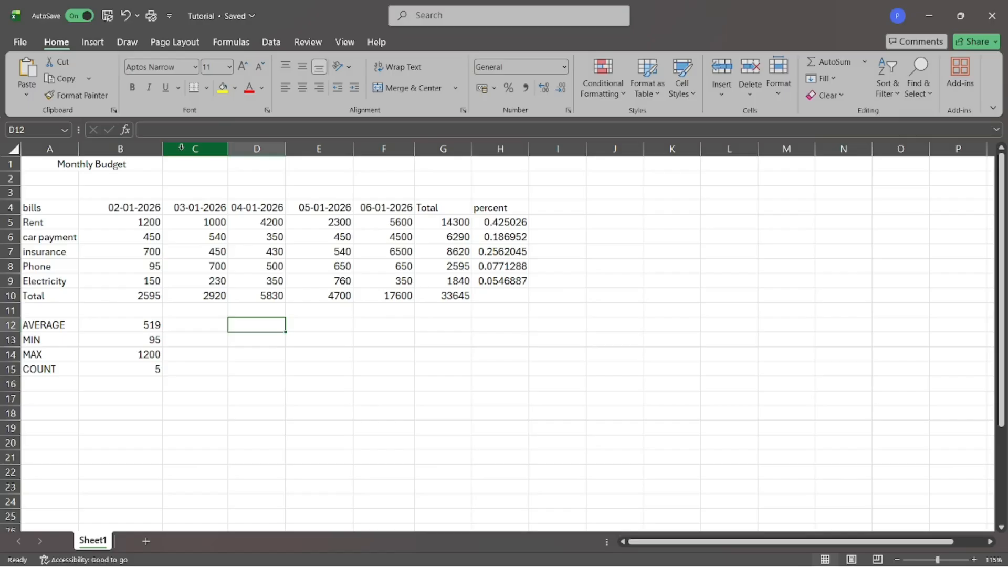
Resize columns C to F together to one common, wider width
drag(181, 148, 442, 153)
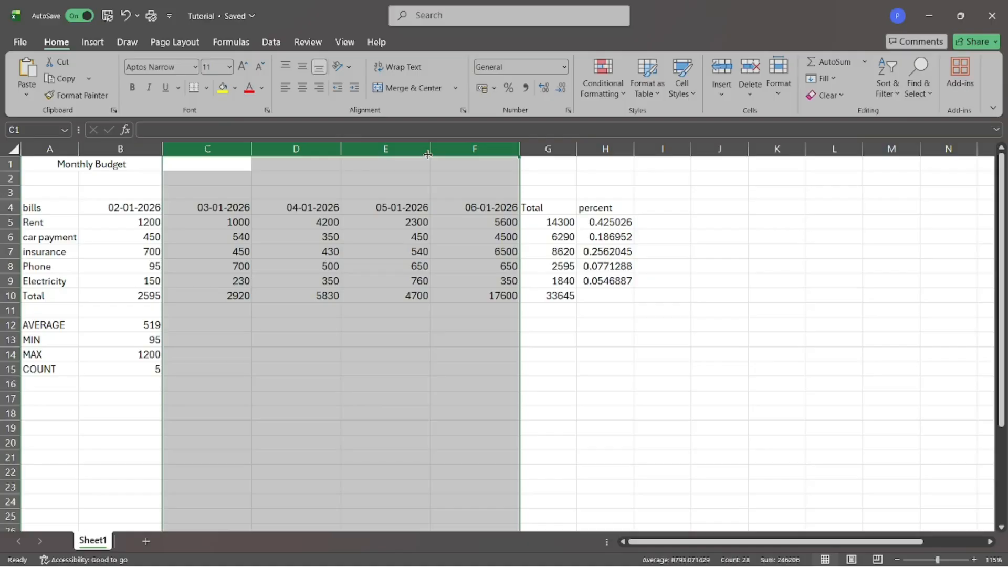
drag(428, 154, 417, 154)
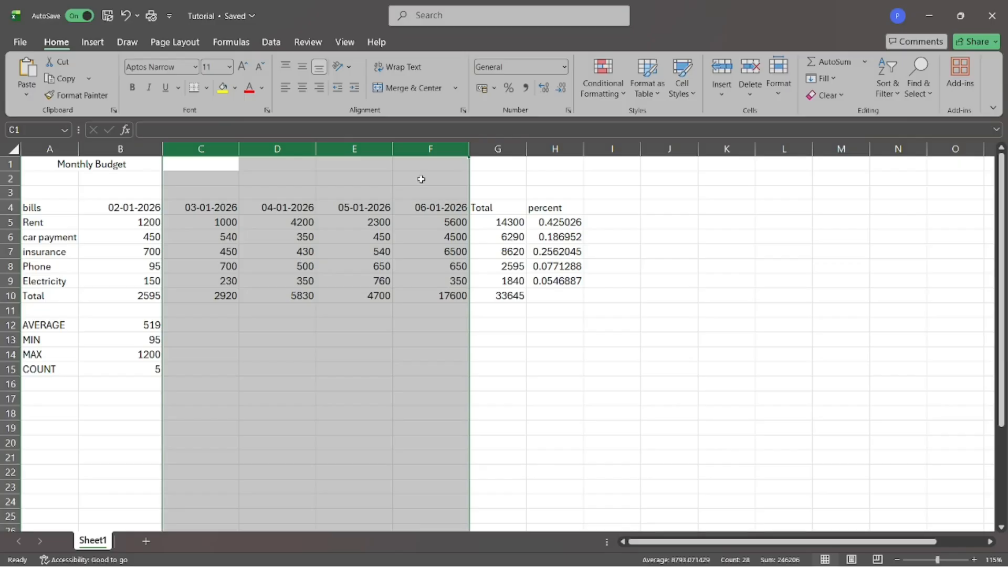
click(419, 179)
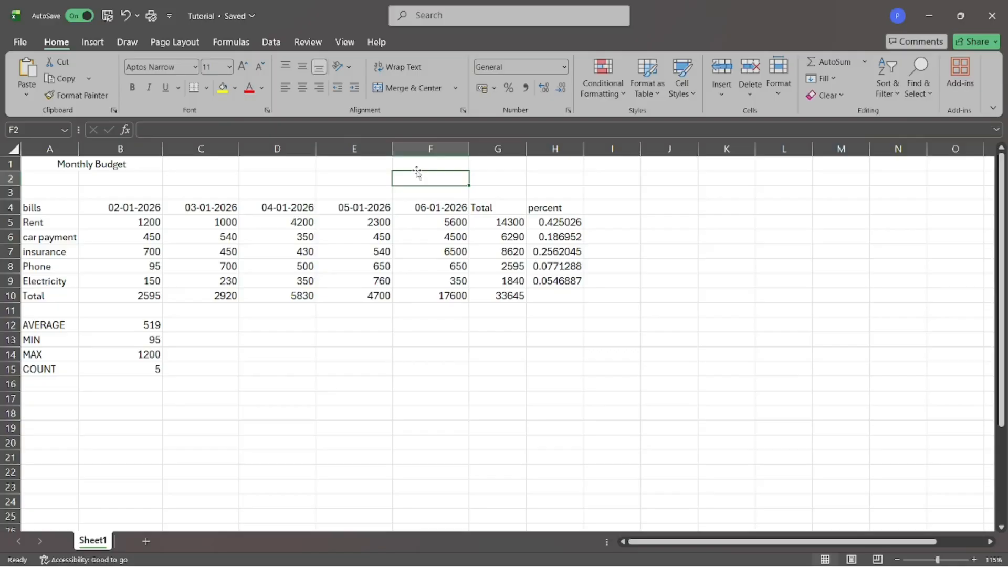
AutoFit the date columns B to F to their contents
double_click(315, 148)
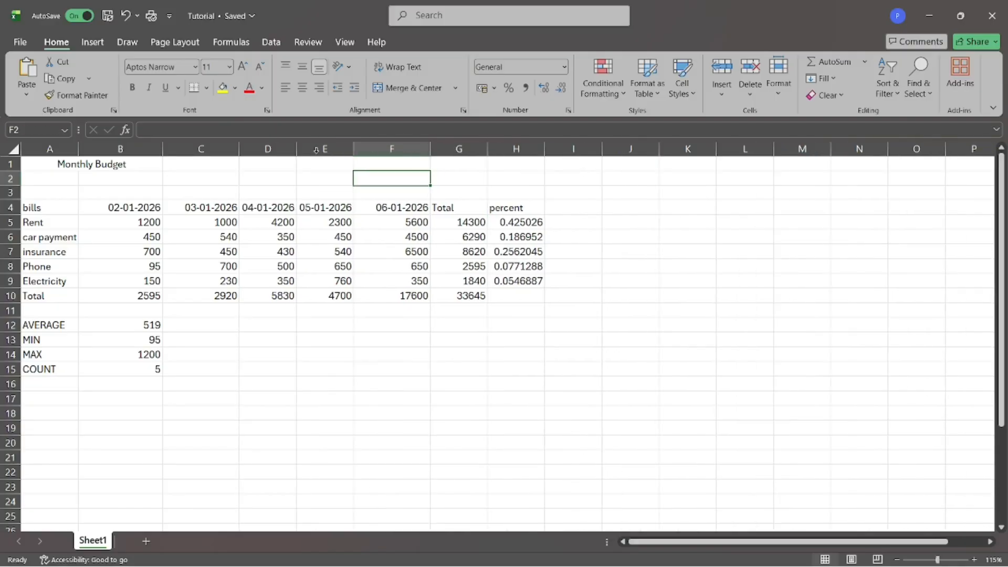
double_click(239, 149)
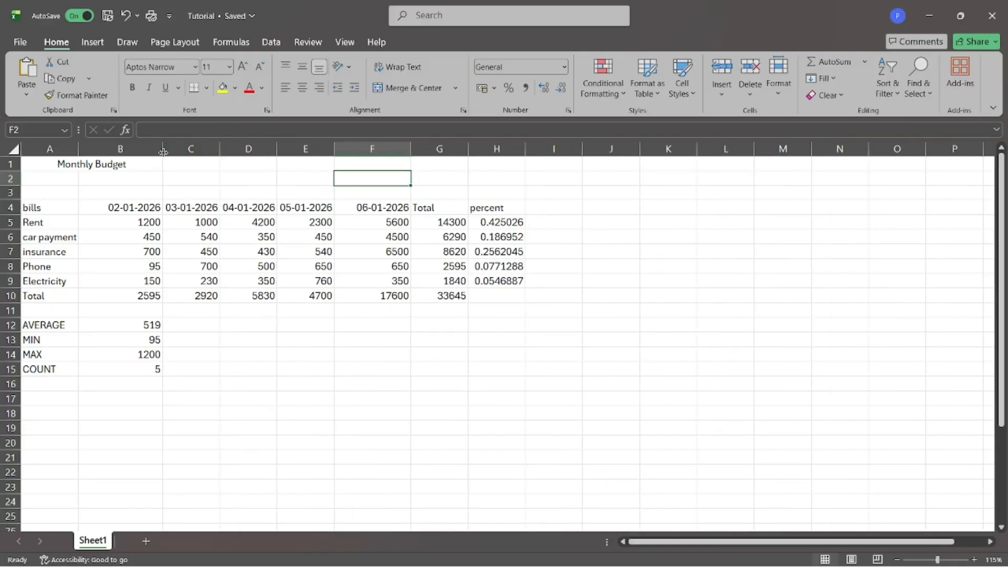
double_click(162, 150)
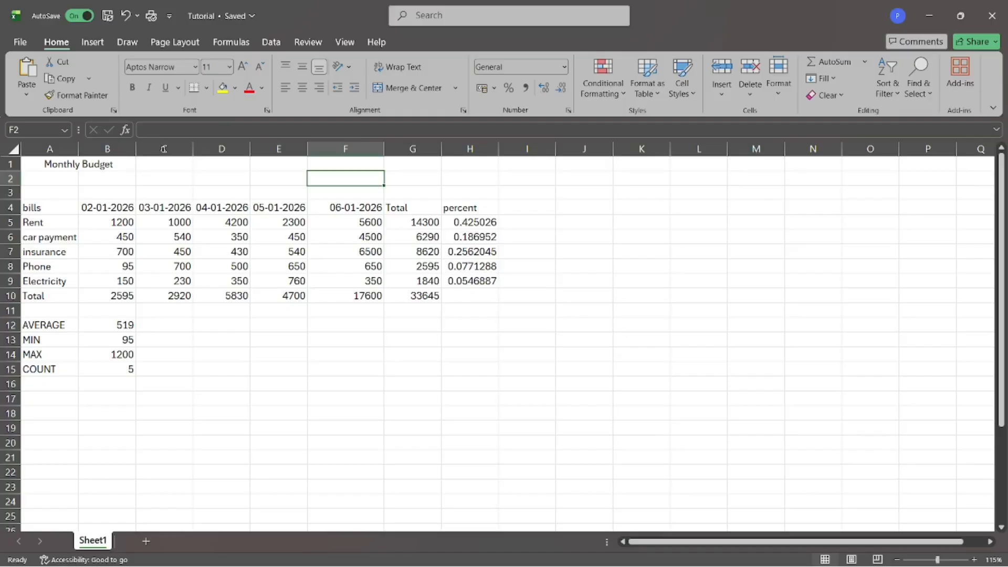
drag(164, 149, 565, 150)
double_click(307, 149)
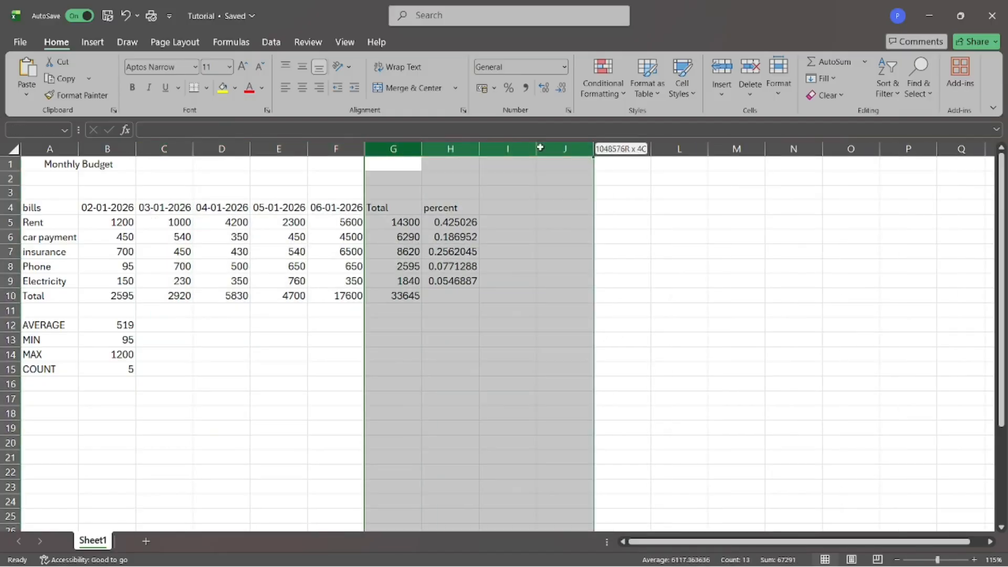
AutoFit the Total and percent columns G and H, and undo that width change
drag(424, 150, 424, 149)
double_click(423, 149)
click(334, 191)
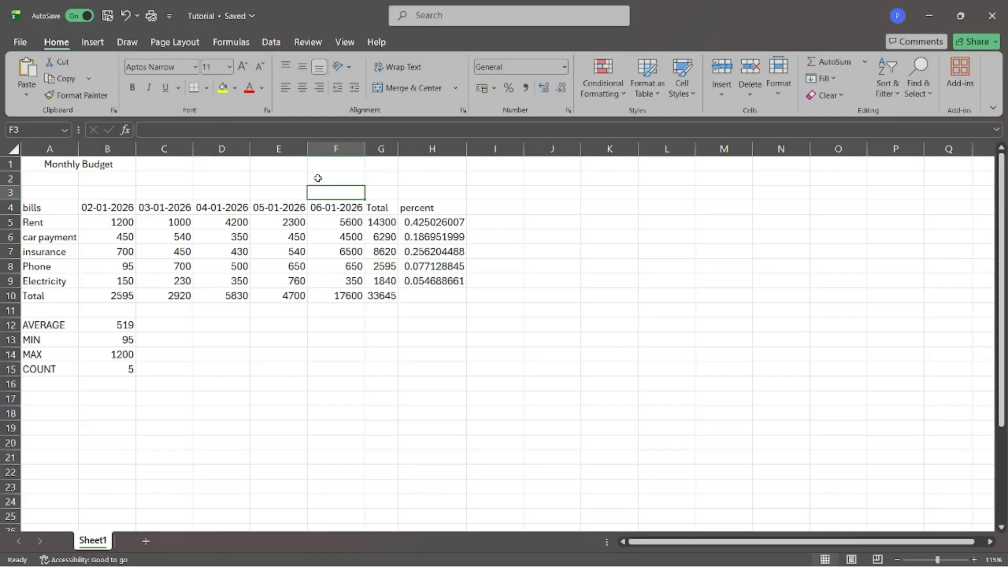
key(ctrl+z)
click(197, 328)
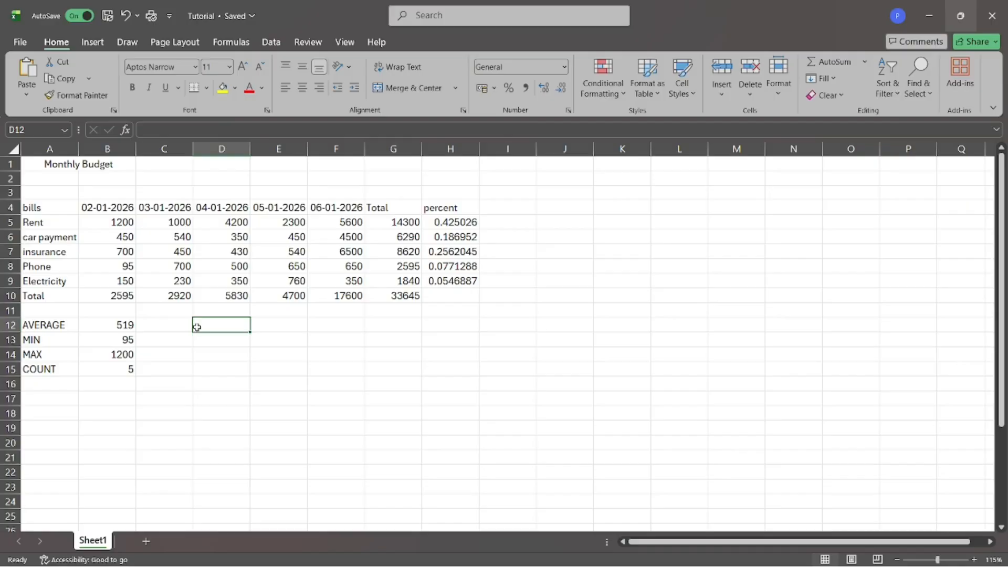
Narrow columns D to G, and make columns E and F wide enough for their date headings again
double_click(422, 152)
drag(366, 153, 234, 151)
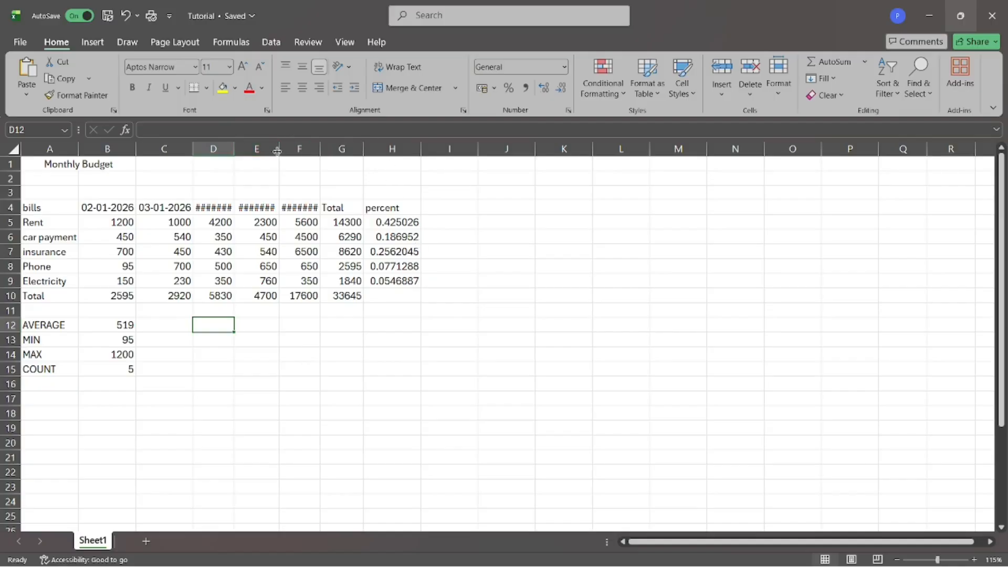
drag(277, 152, 309, 154)
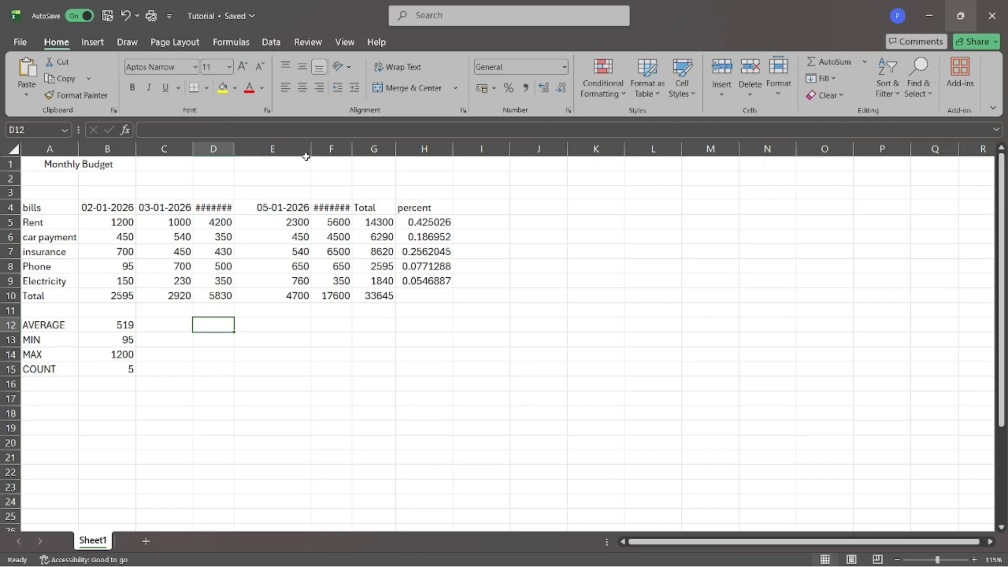
double_click(352, 151)
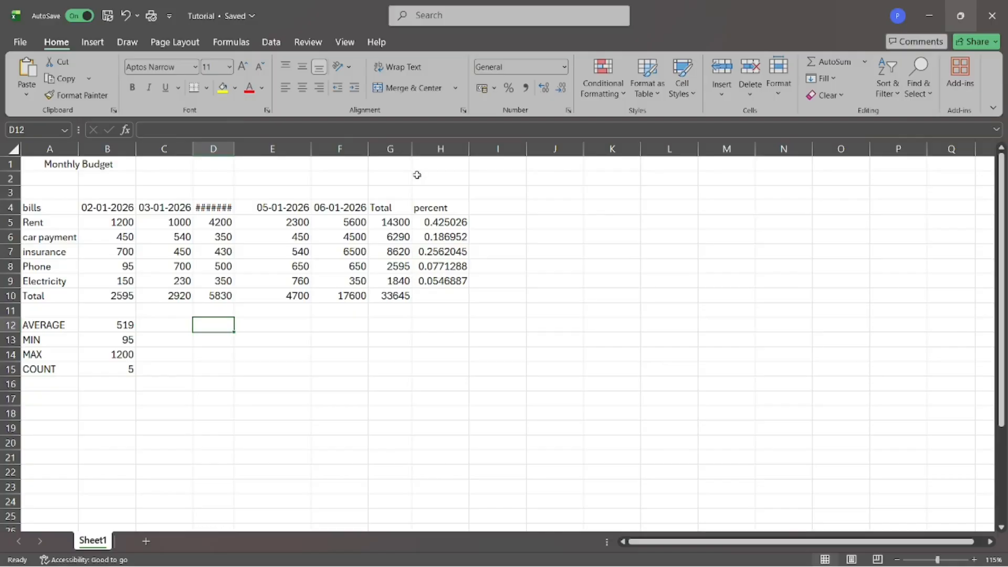
Narrow column F, and AutoFit columns D to G to their contents
drag(368, 149, 290, 149)
drag(213, 149, 335, 149)
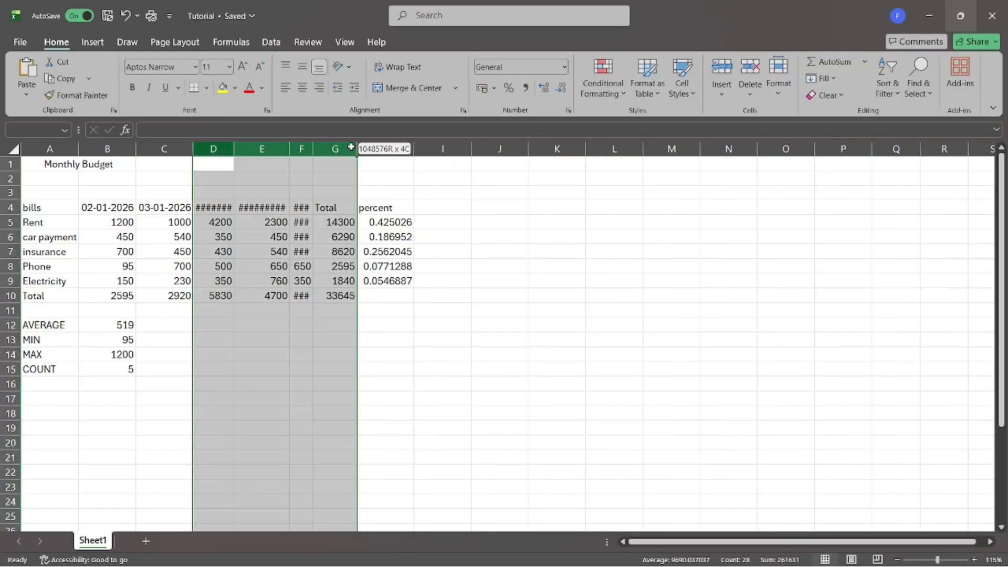
double_click(313, 149)
click(377, 192)
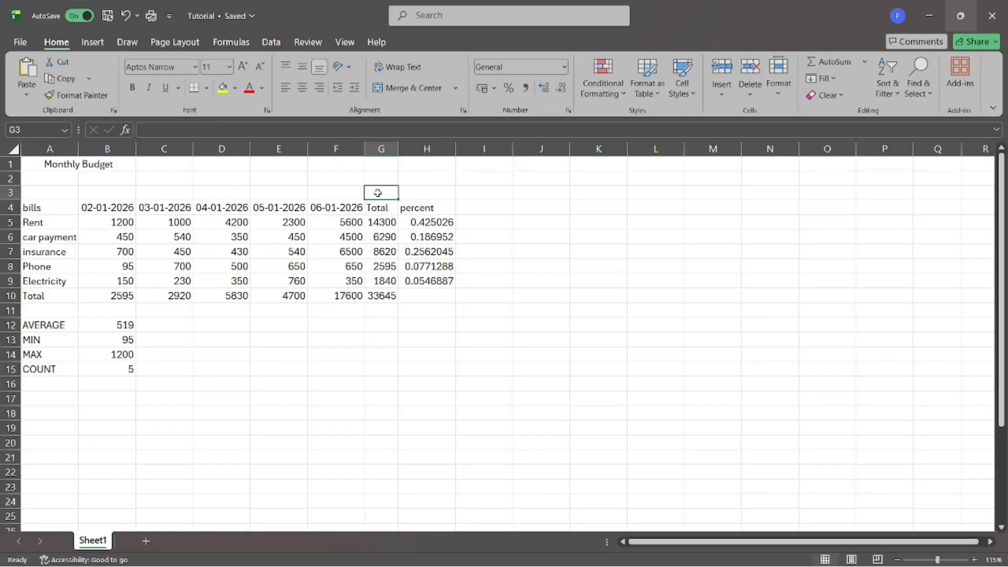
click(213, 312)
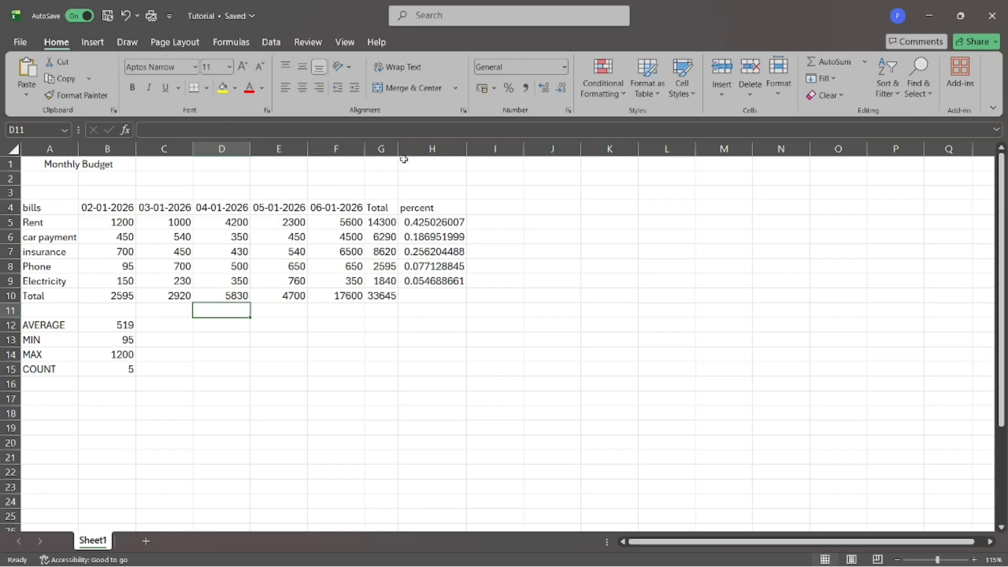
Hide the percent column H
right_click(431, 149)
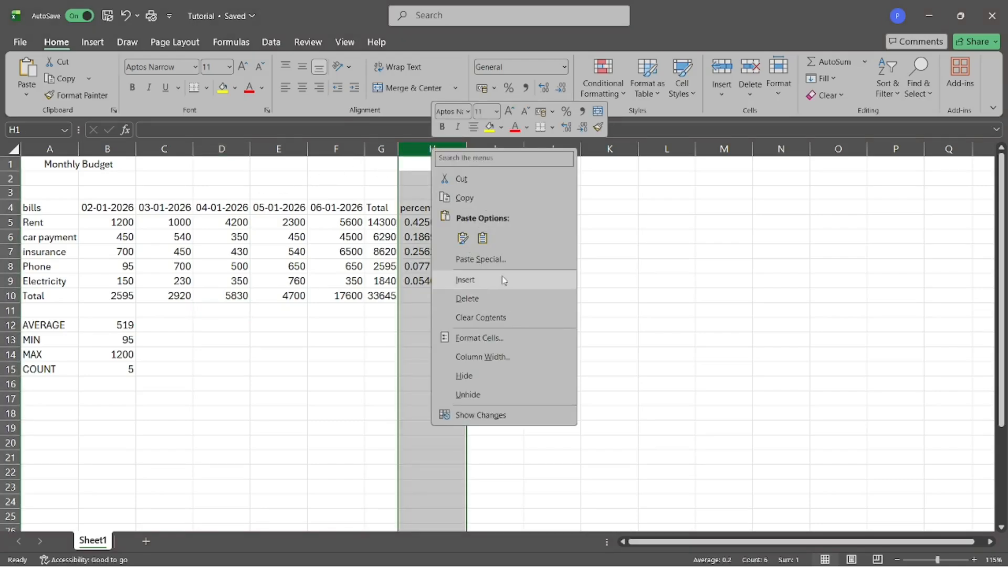
click(485, 375)
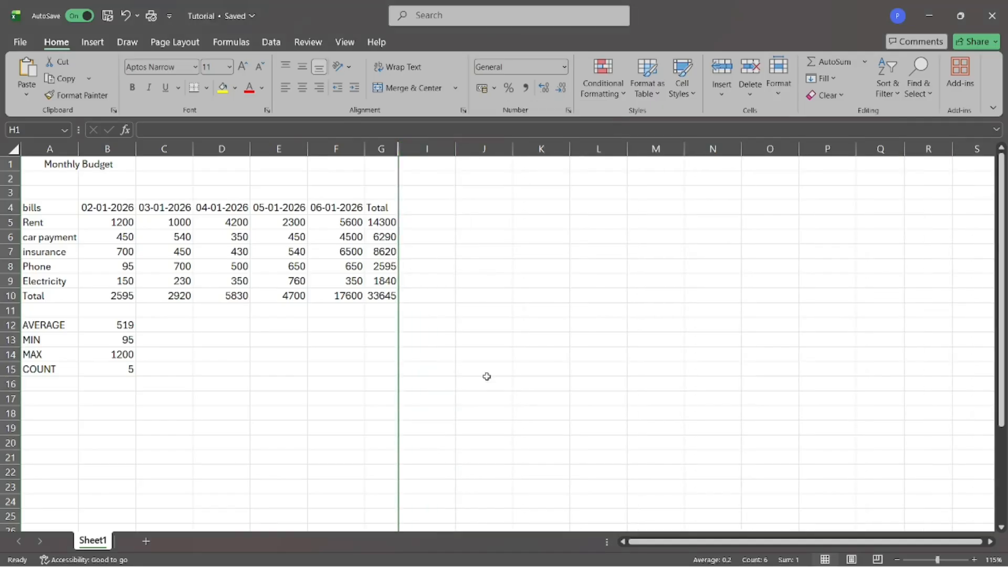
click(372, 307)
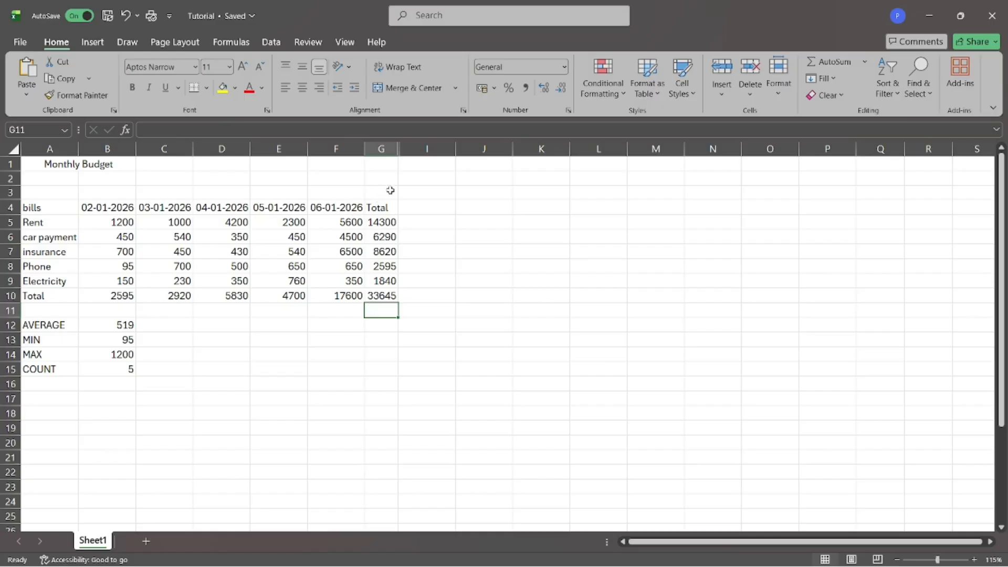
Unhide column H between columns G and I
drag(380, 151, 419, 152)
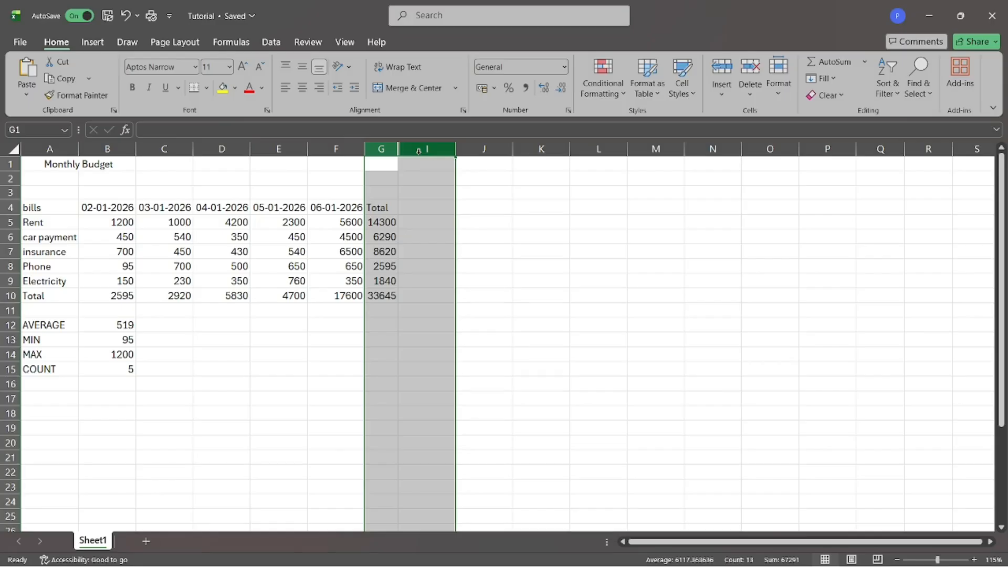
right_click(418, 151)
click(444, 398)
click(329, 371)
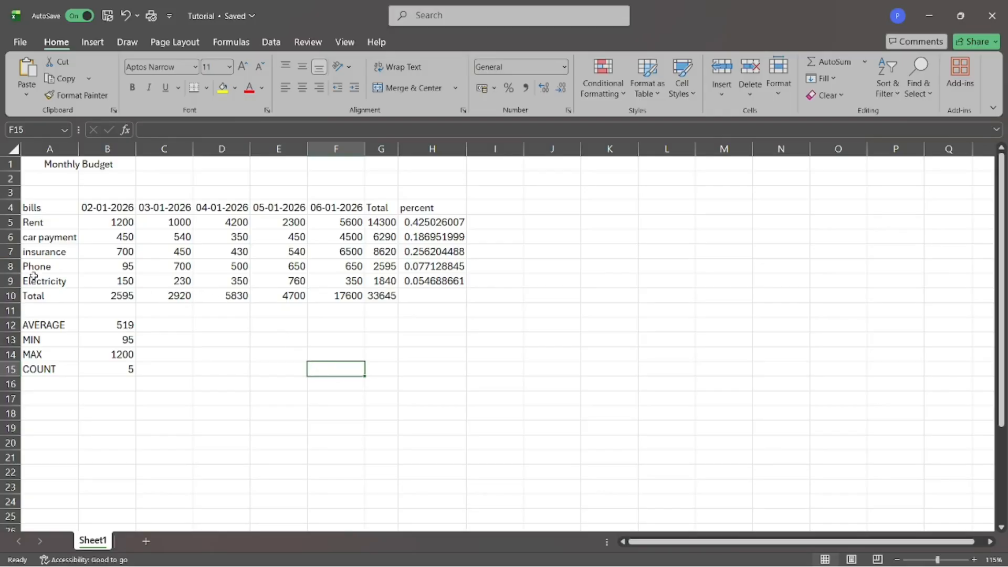
Hide rows 12 to 15 containing the AVERAGE, MIN, MAX and COUNT figures
click(10, 327)
drag(10, 327, 10, 370)
right_click(10, 354)
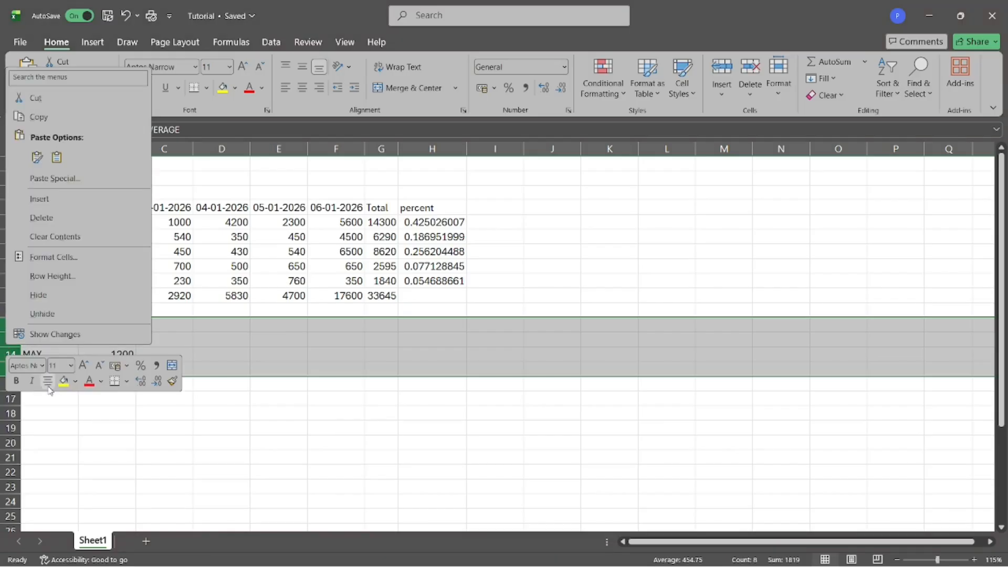
click(39, 295)
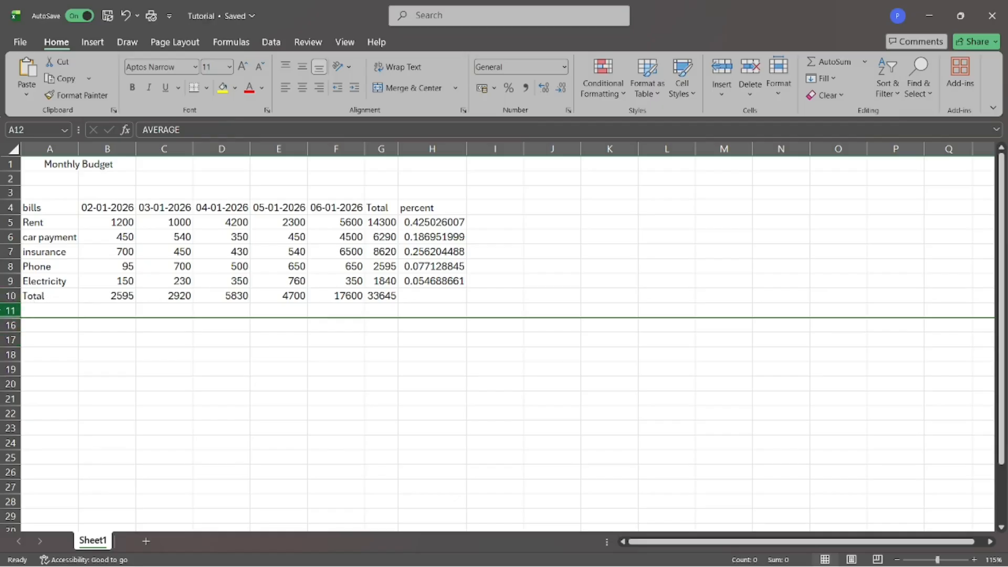
Unhide rows 12 to 15 between rows 11 and 16, and clear the row selection
mouse_move(6, 311)
mouse_down()
mouse_move(12, 336)
mouse_move(11, 325)
mouse_up()
click(11, 305)
right_click(11, 325)
click(73, 296)
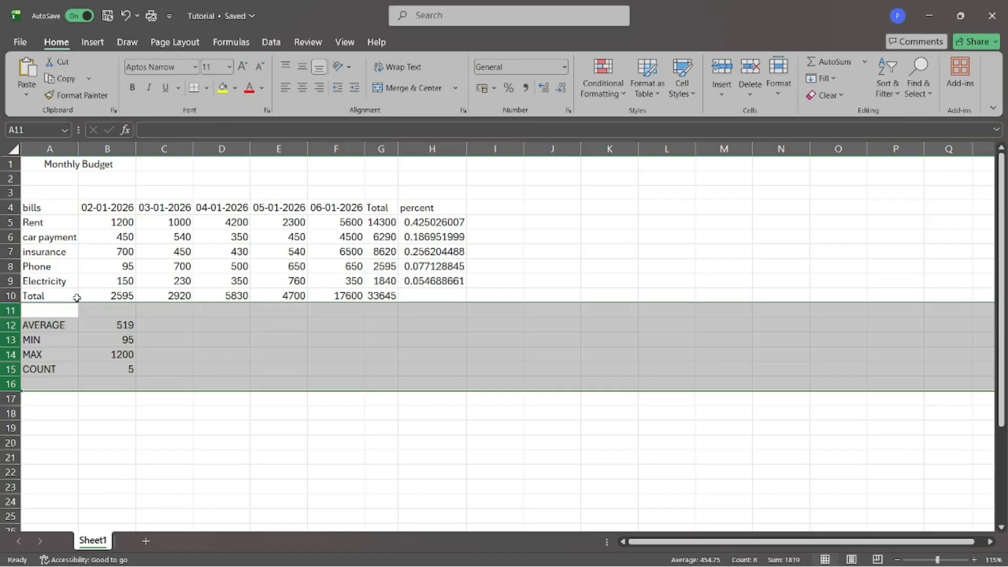
click(265, 341)
key(ctrl+a)
click(286, 335)
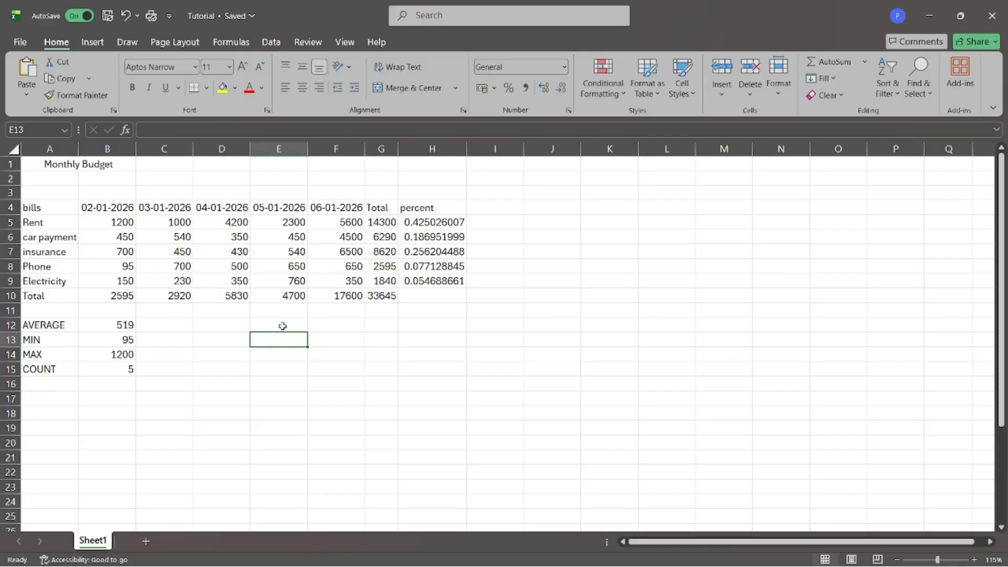
Rename the worksheet Sheet1 as "Monthly Budget"
right_click(90, 546)
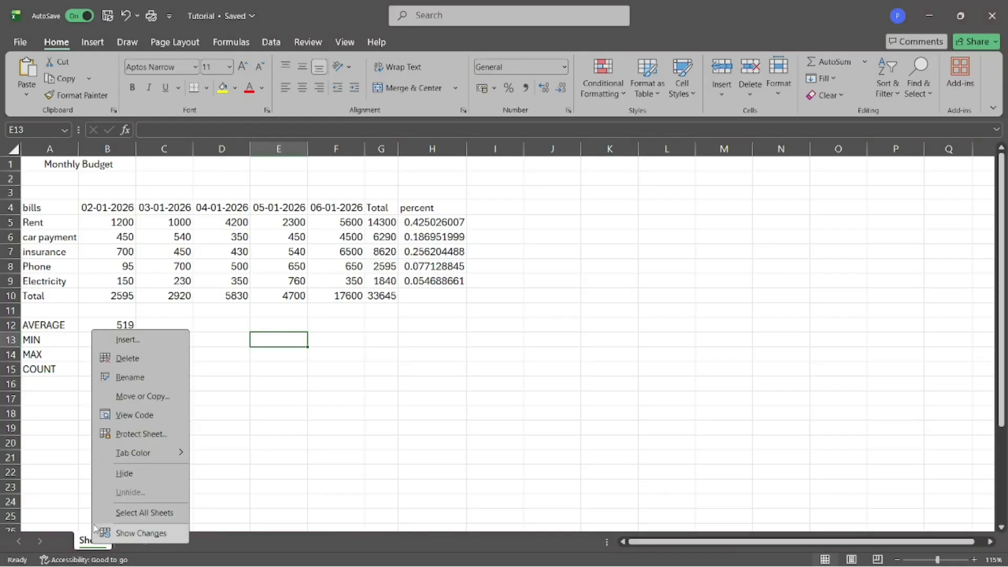
click(140, 378)
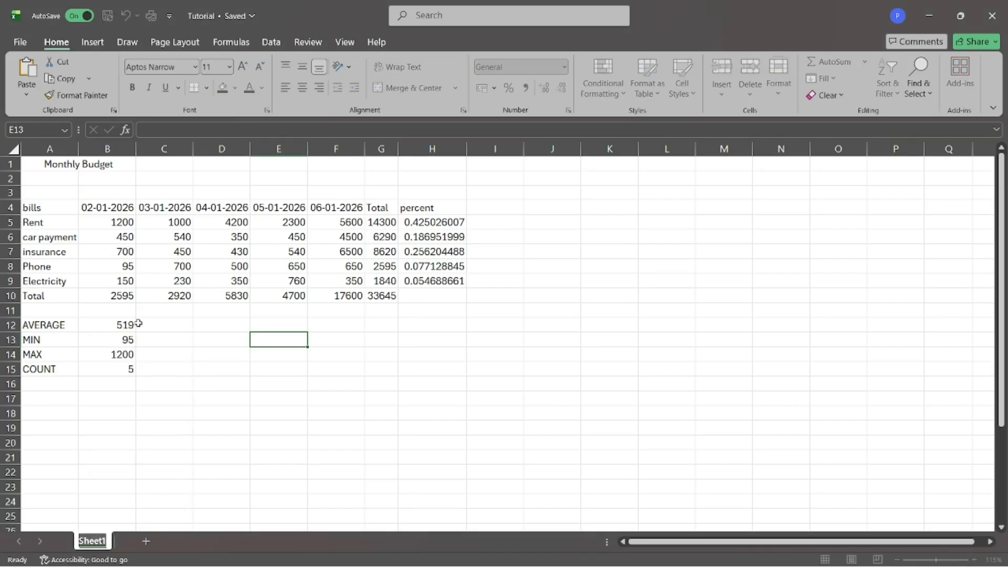
text(Mon)
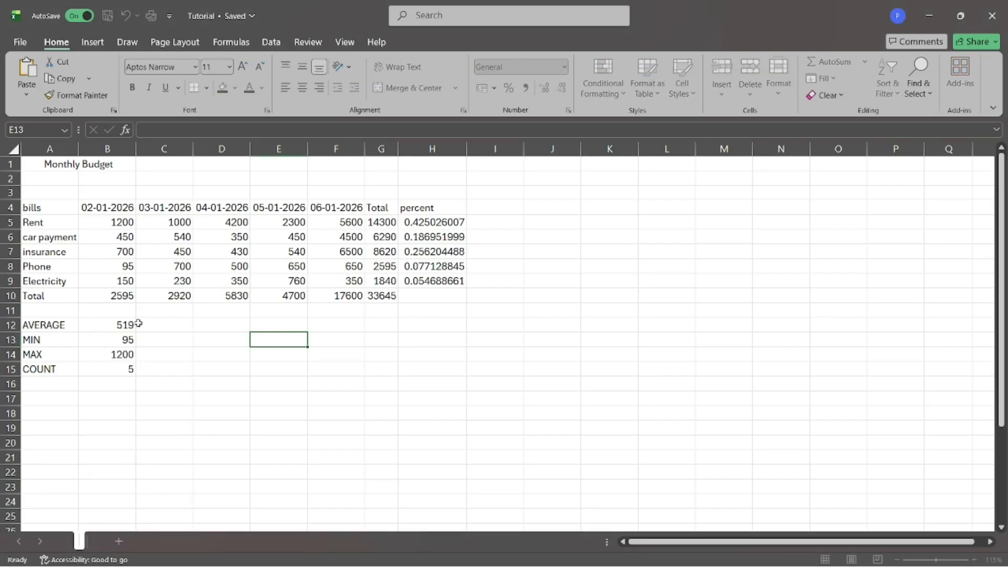
text(thly Budget)
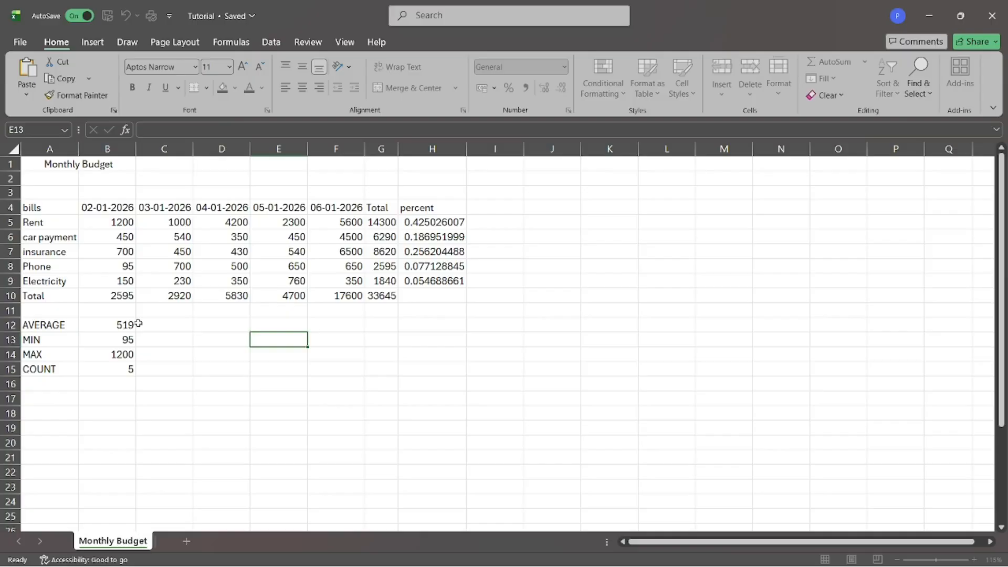
key(Return)
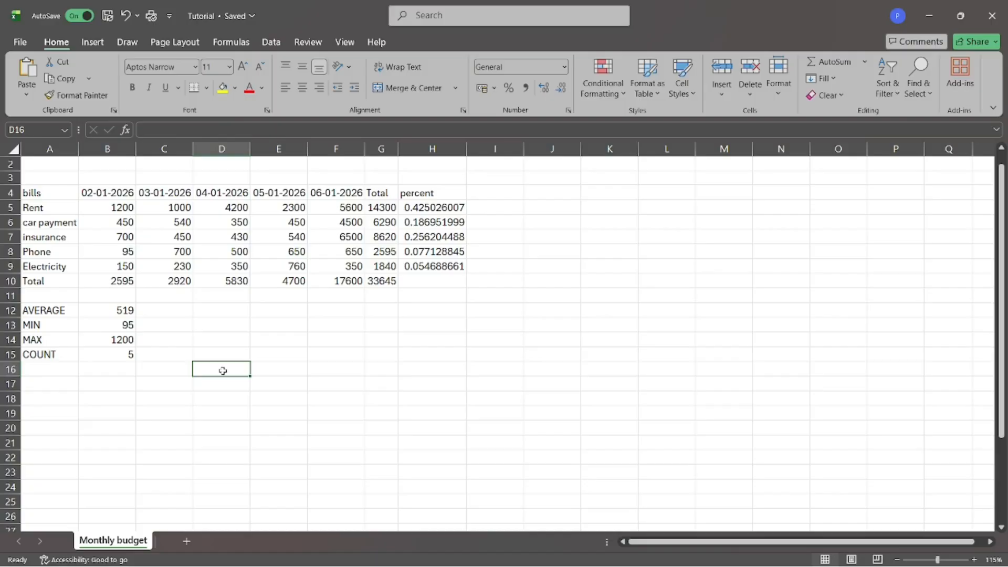
Add a blank worksheet to the workbook and delete it again
click(187, 541)
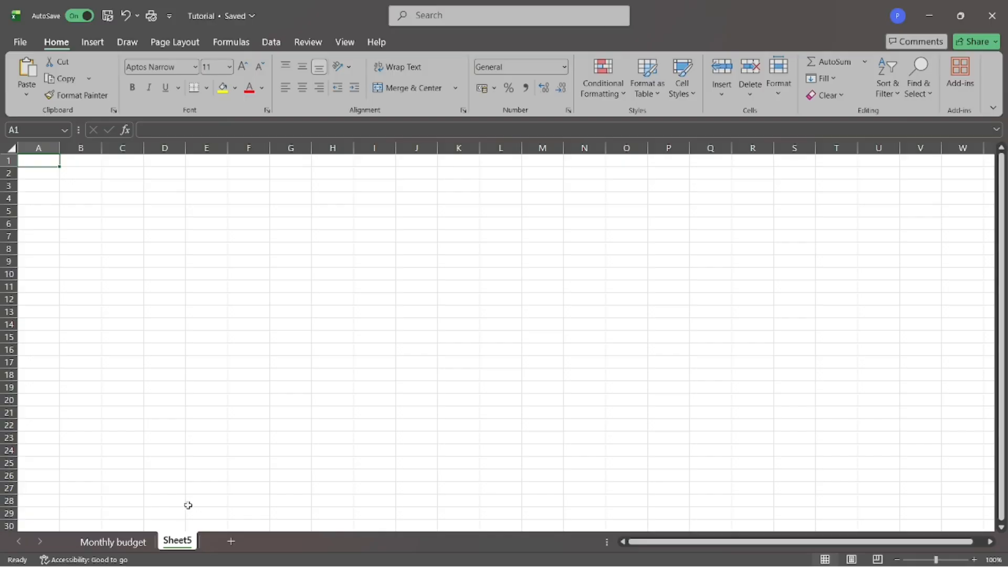
right_click(182, 543)
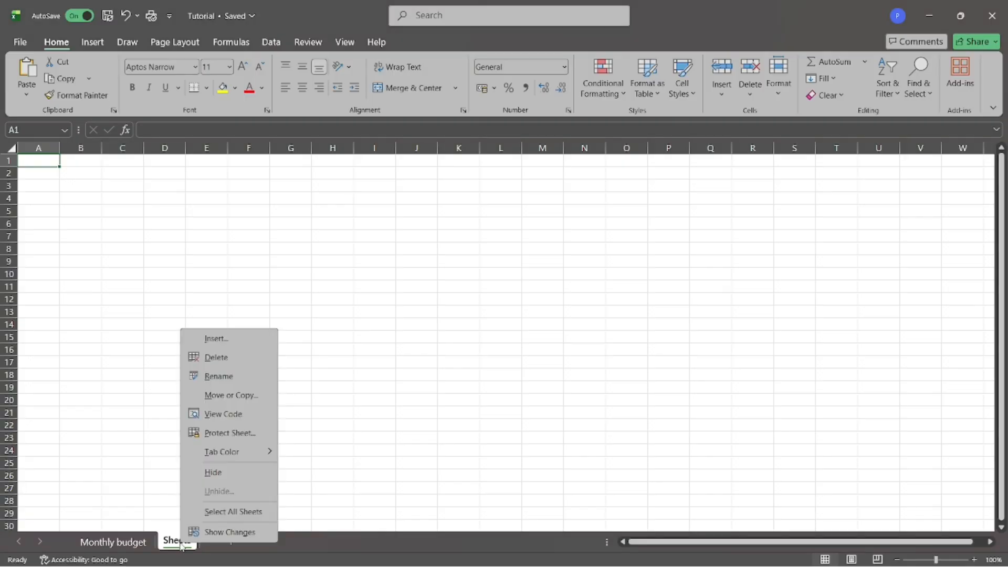
click(216, 358)
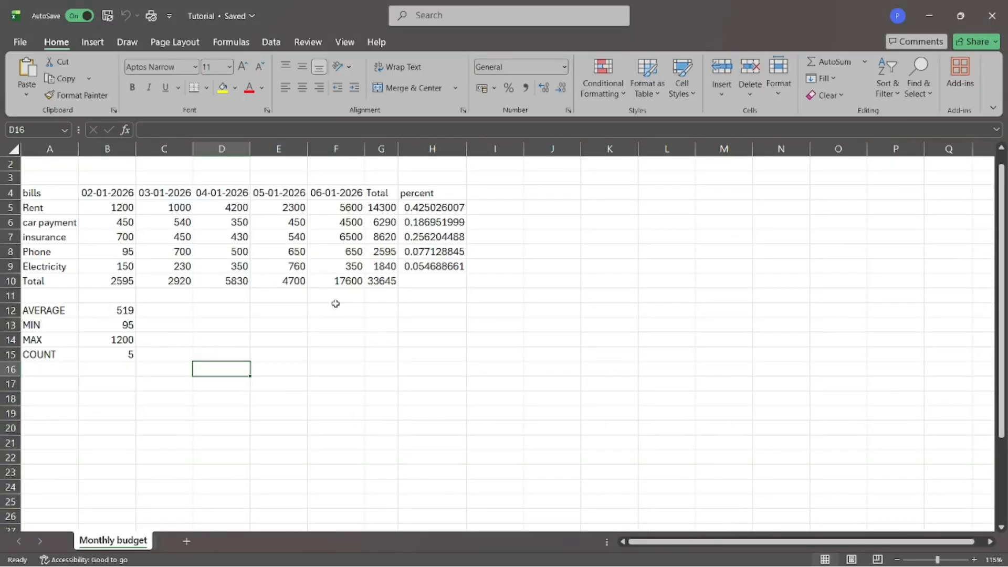
Add a new worksheet and paste a copy of the budget table A4:H10 into it, starting at cell H11
click(189, 542)
right_click(175, 543)
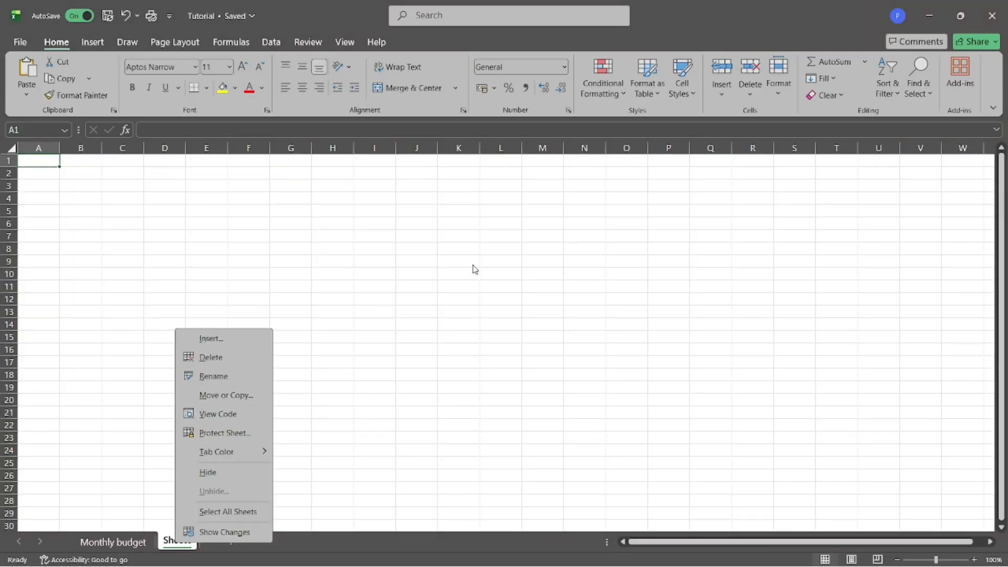
click(446, 264)
click(140, 542)
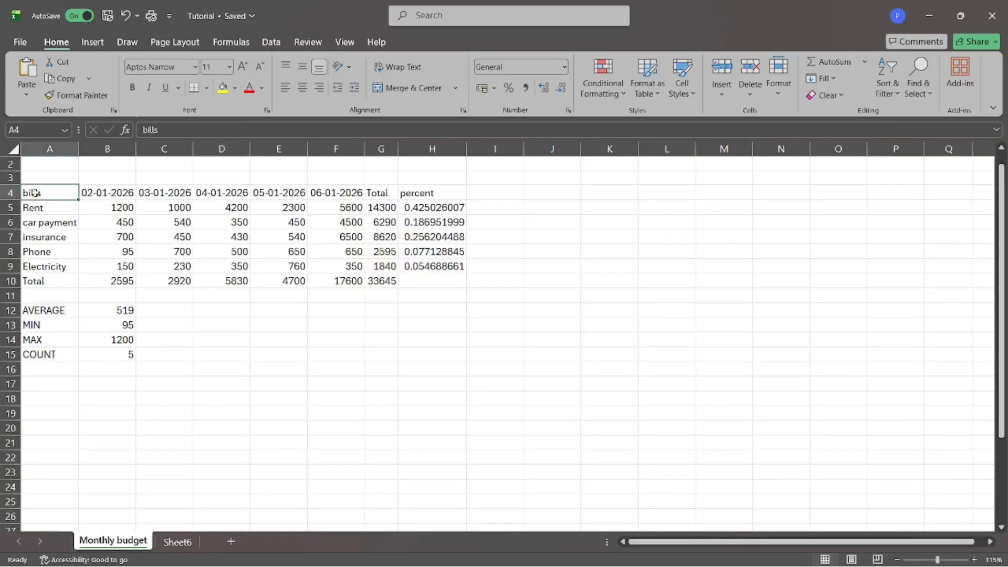
drag(31, 194, 426, 280)
key(ctrl+c)
click(177, 542)
key(ctrl+v)
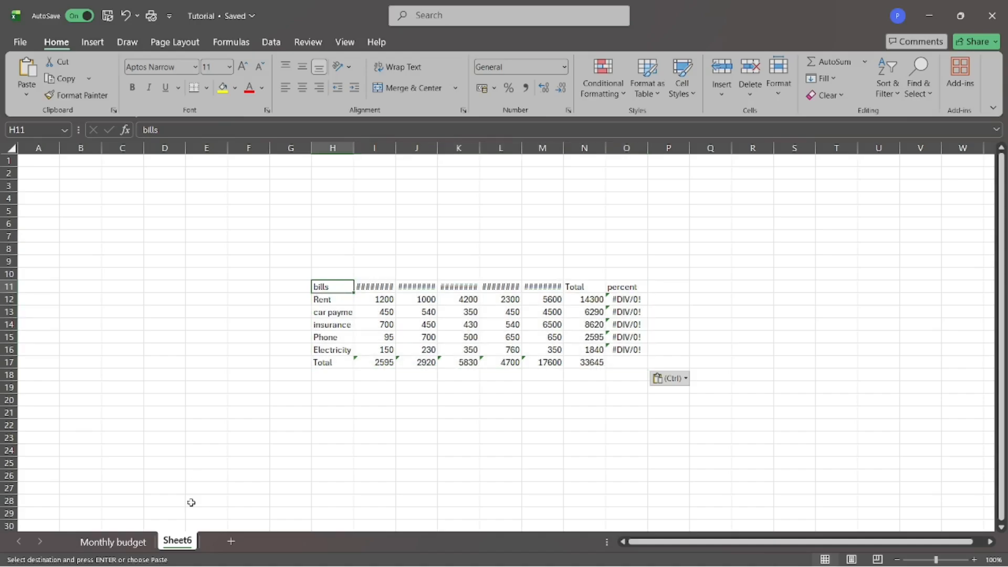
Permanently delete the worksheet holding the pasted table, and deselect the table on the Monthly budget sheet
right_click(185, 539)
click(226, 347)
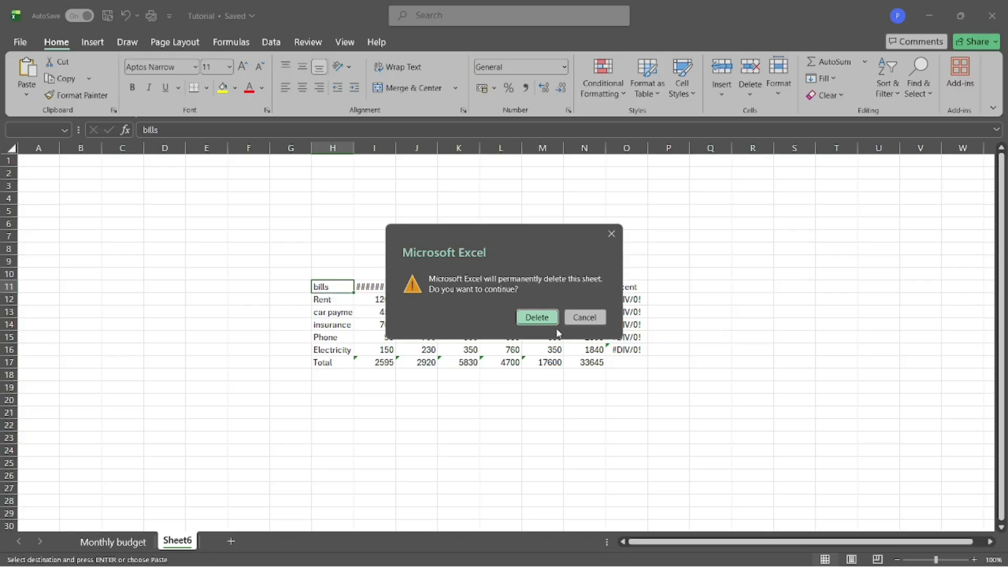
click(537, 317)
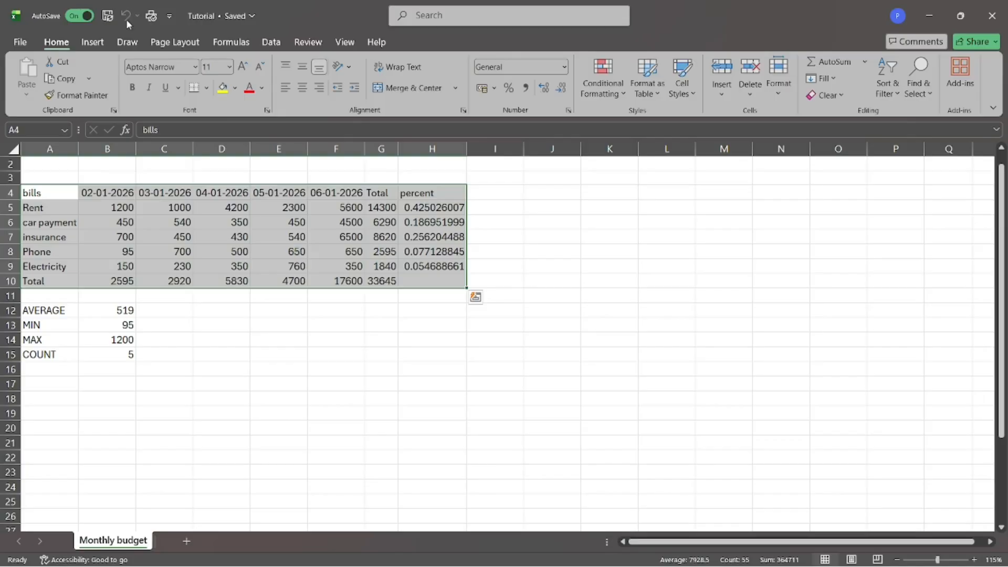
click(292, 411)
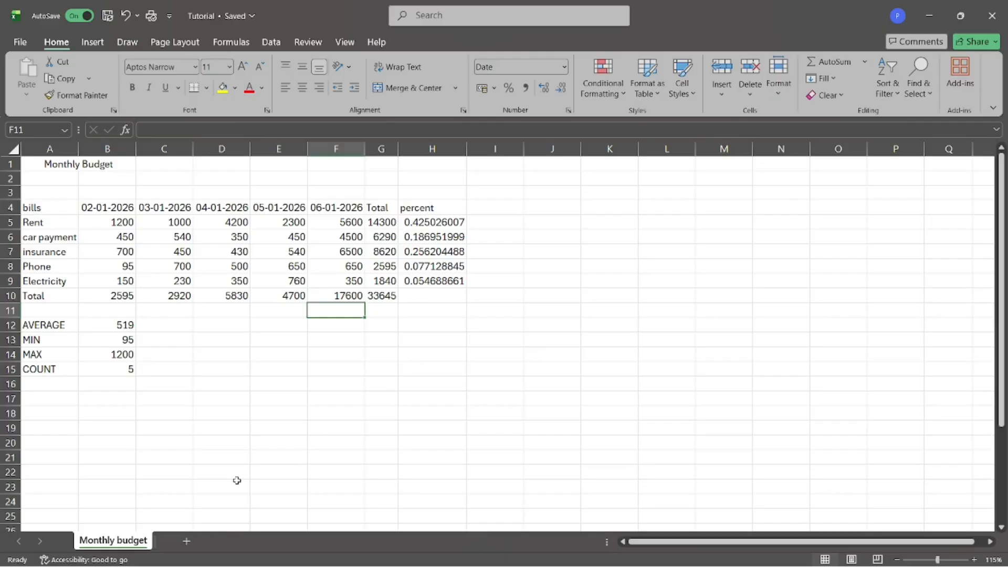
Duplicate the Monthly budget sheet after the original, and compare the original with its copy
mouse_move(118, 546)
mouse_down()
mouse_move(146, 487)
mouse_move(190, 546)
mouse_up()
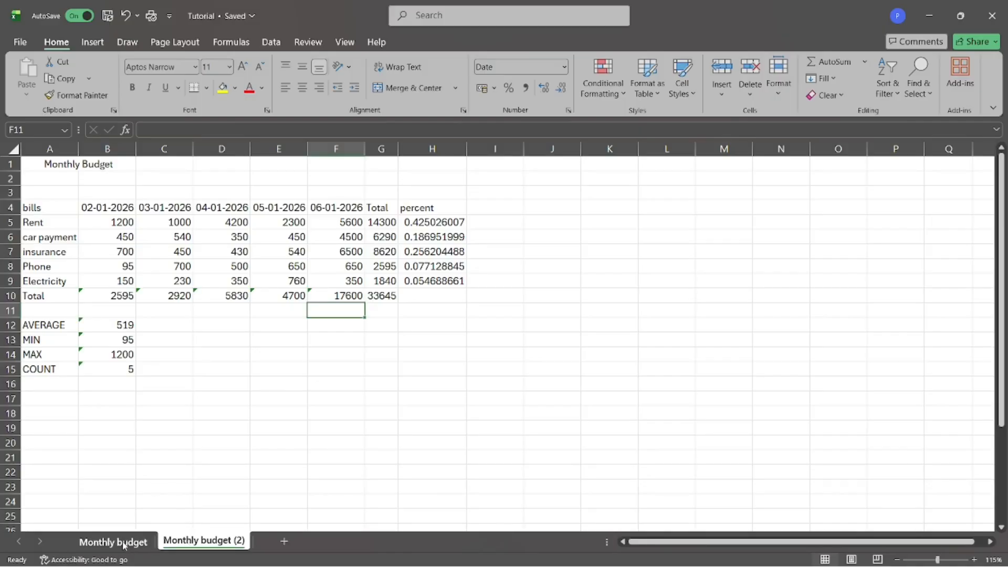
click(103, 539)
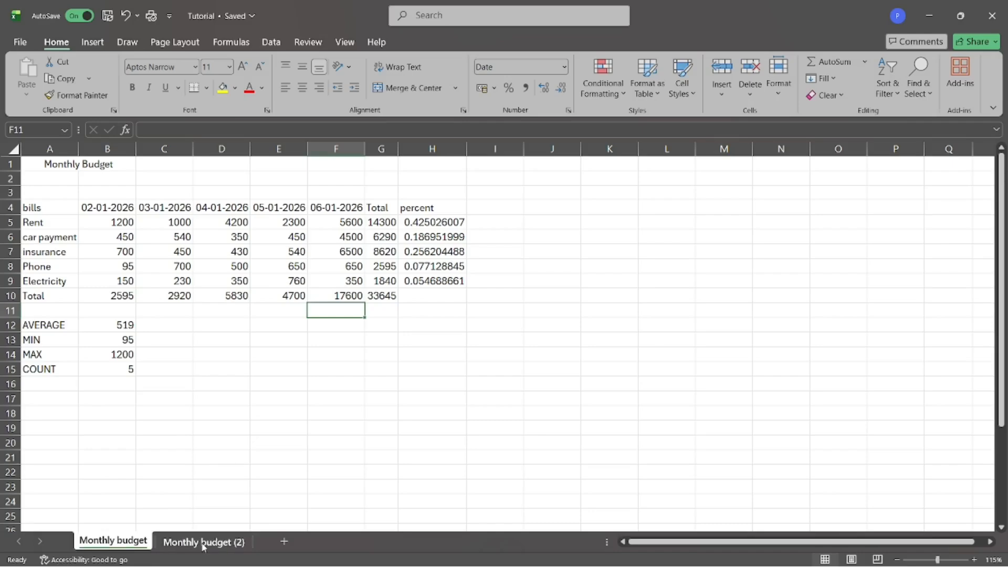
click(203, 541)
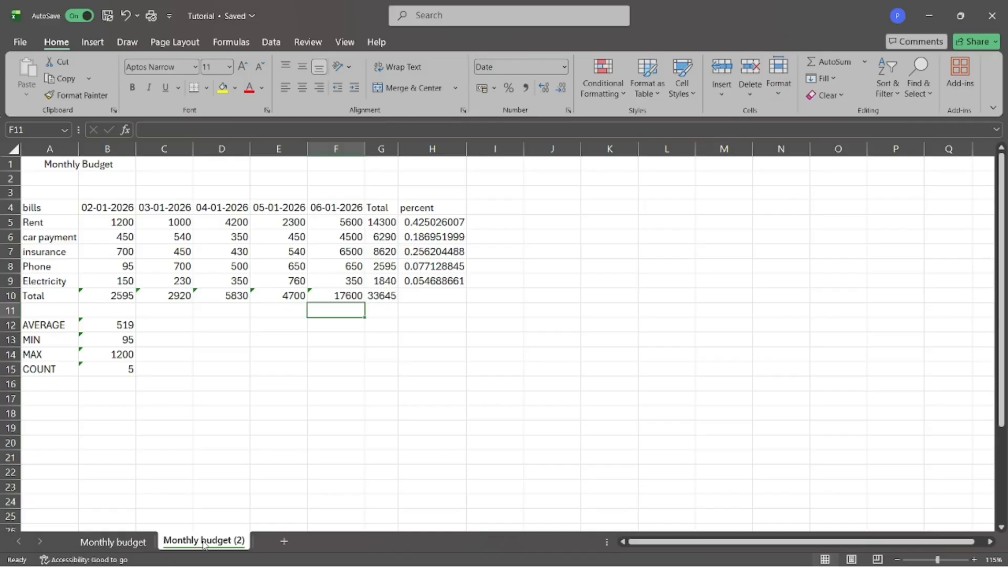
Rename the duplicated sheet as "2026 monthly budget"
double_click(204, 543)
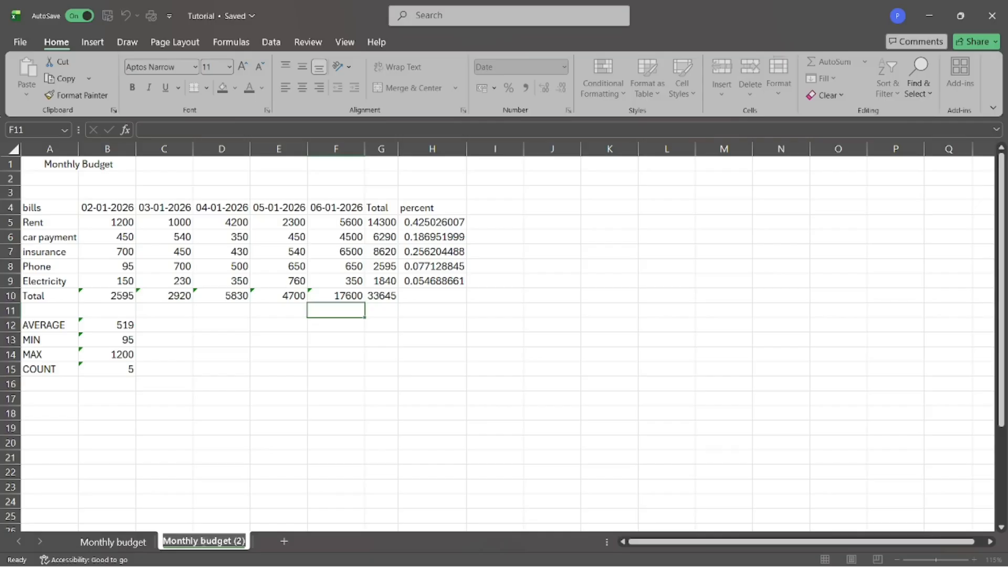
text(2026 month)
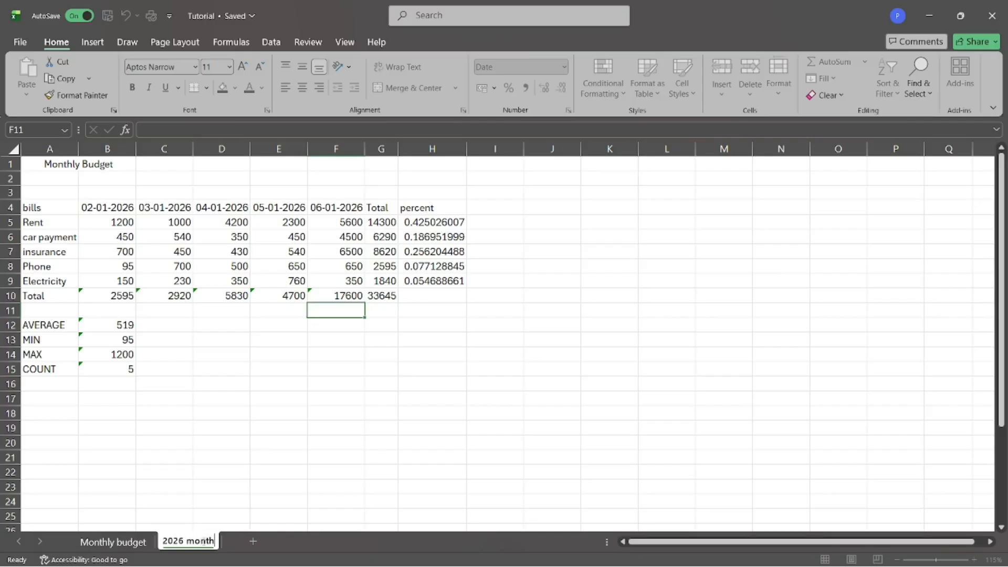
text(ly budget)
key(Return)
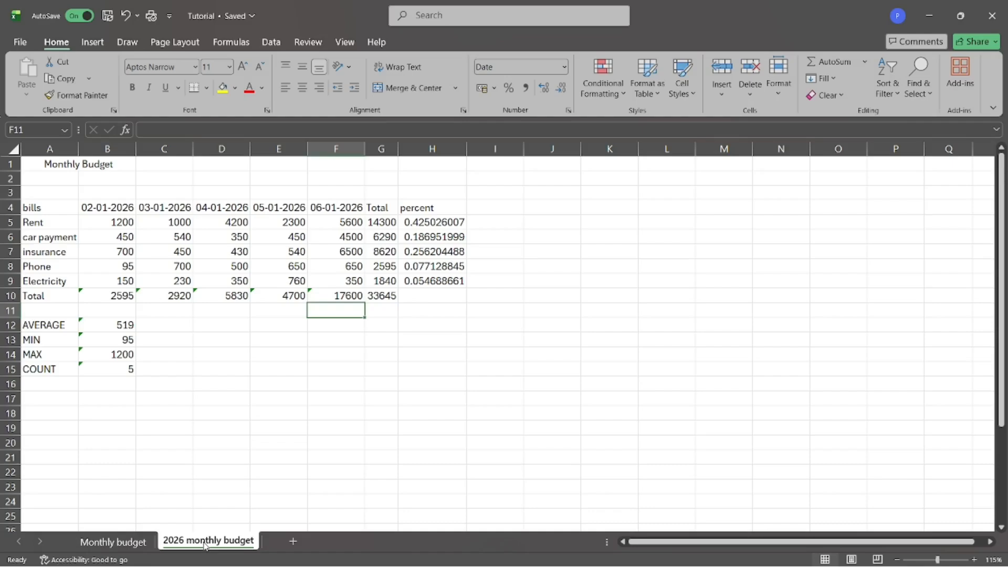
right_click(194, 548)
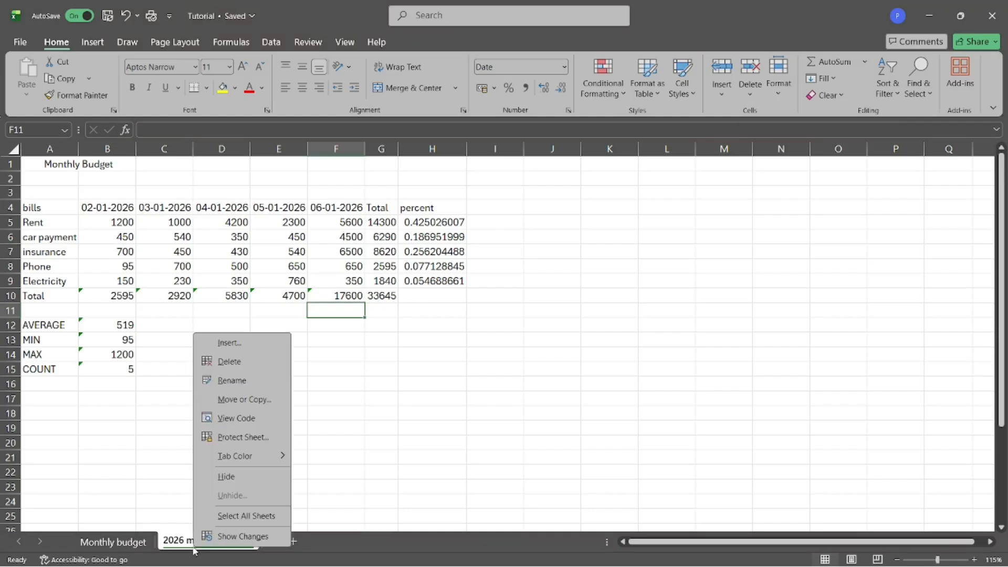
click(238, 398)
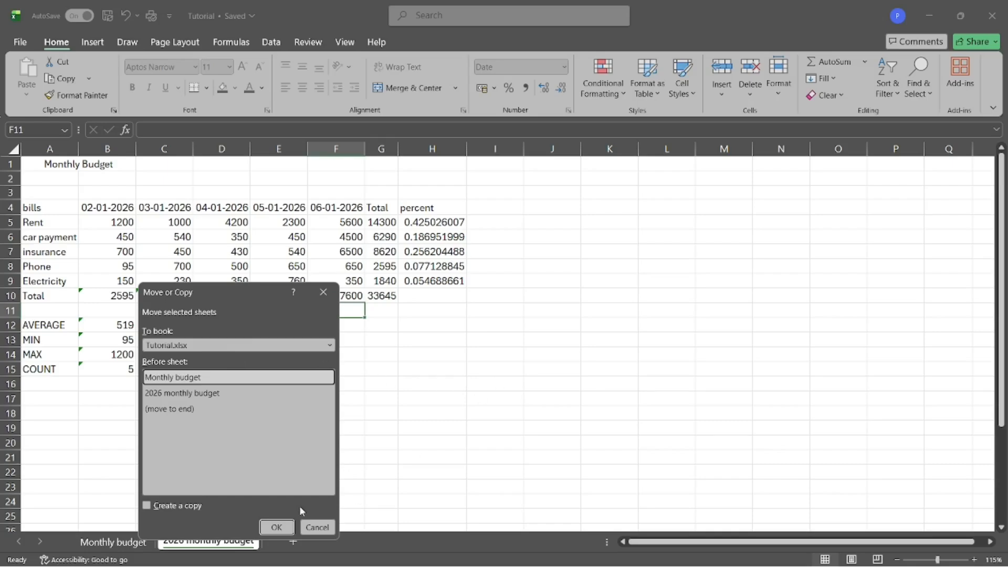
click(317, 527)
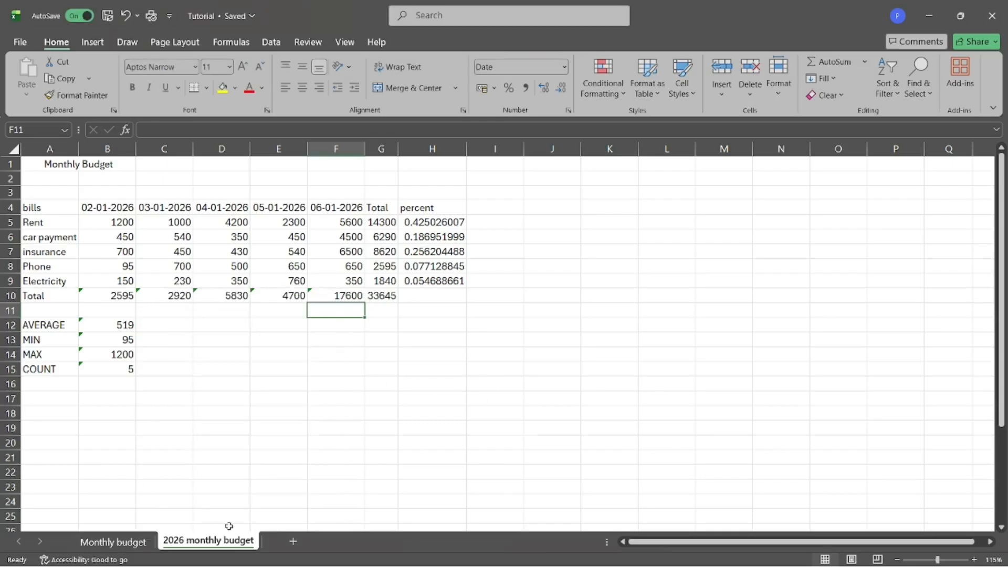
Move the Monthly budget sheet after the 2026 monthly budget sheet, and switch to the 2026 monthly budget sheet
click(129, 542)
drag(139, 540, 282, 546)
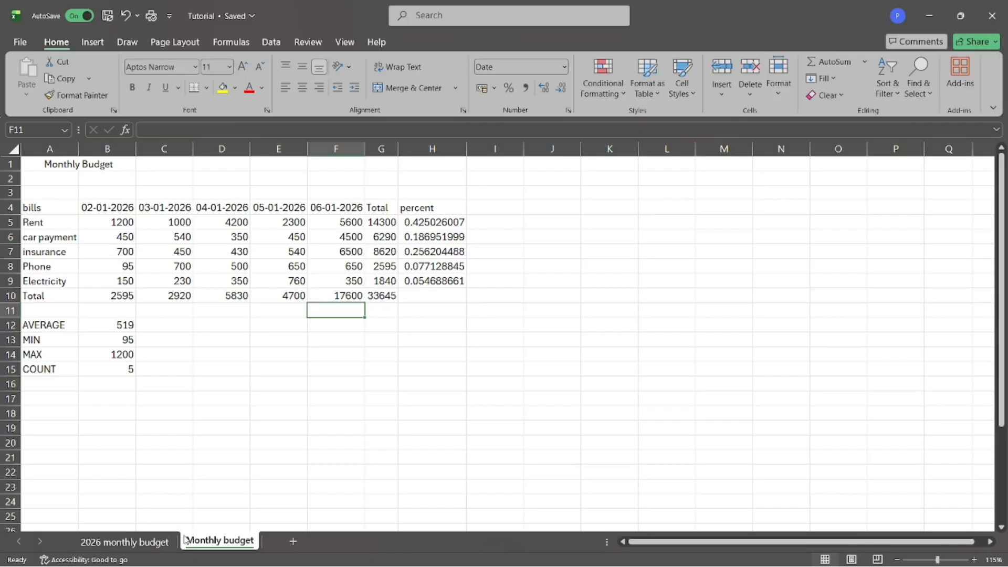
click(137, 542)
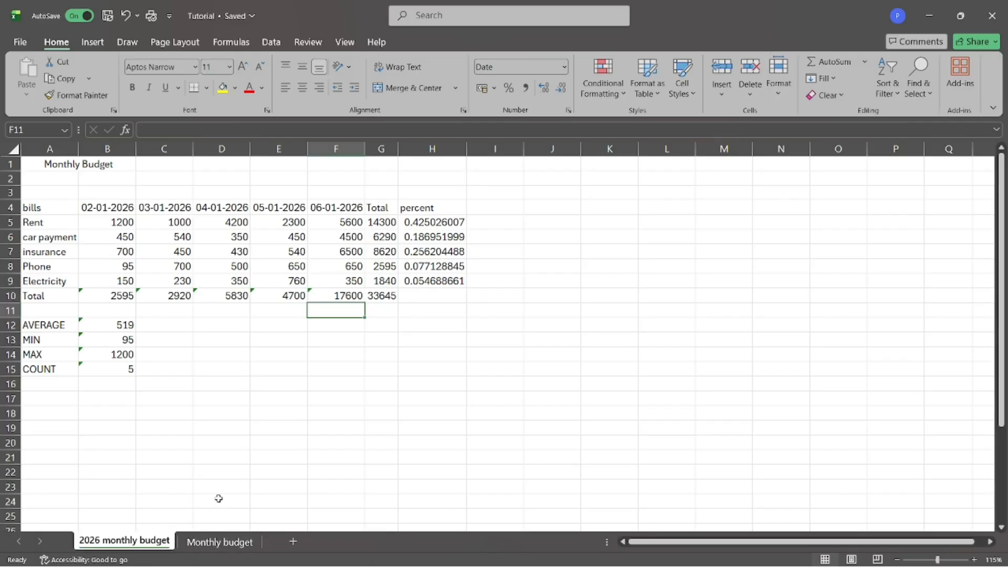